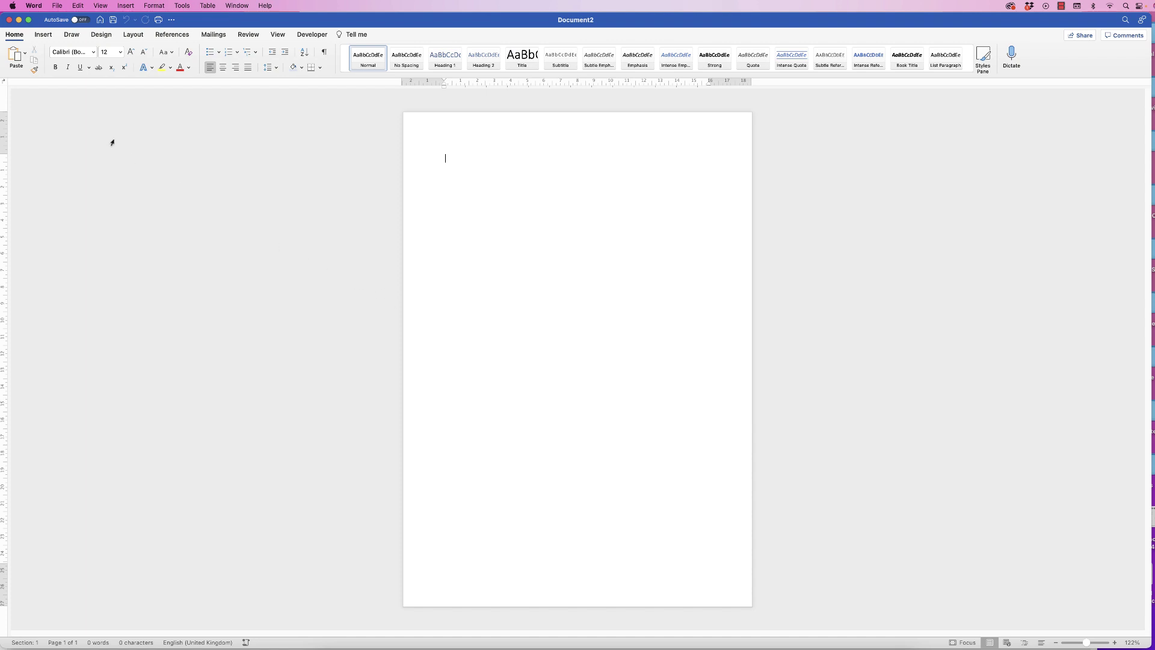
Switch the page to landscape orientation and apply the narrow margins preset
left_click(128, 36)
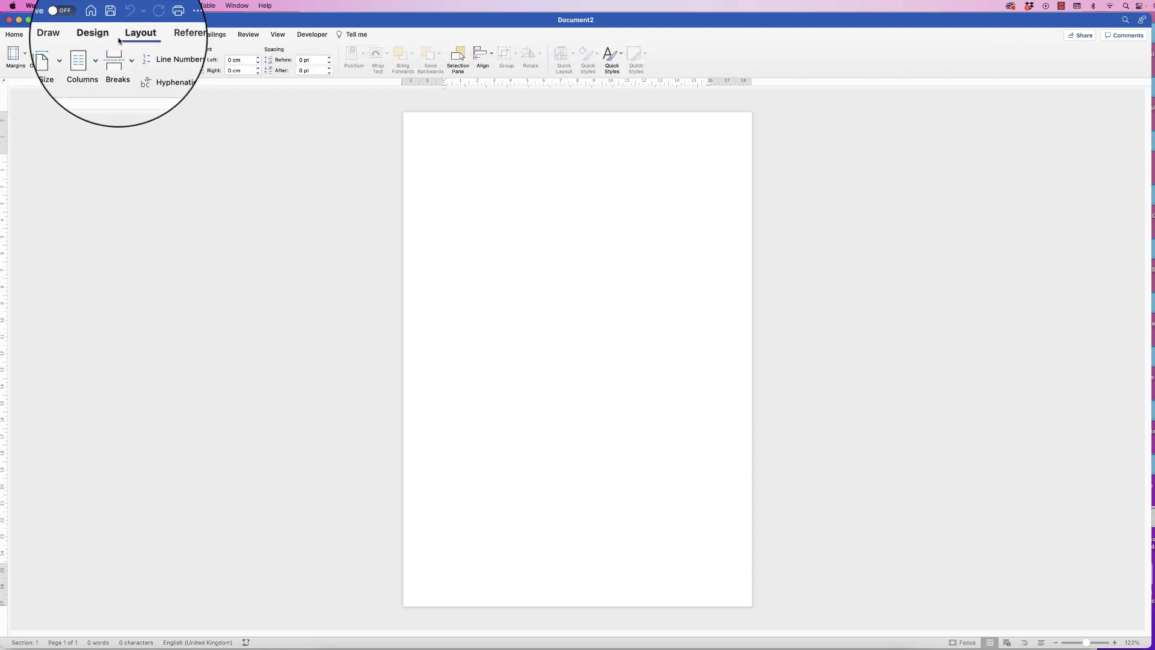
left_click(39, 56)
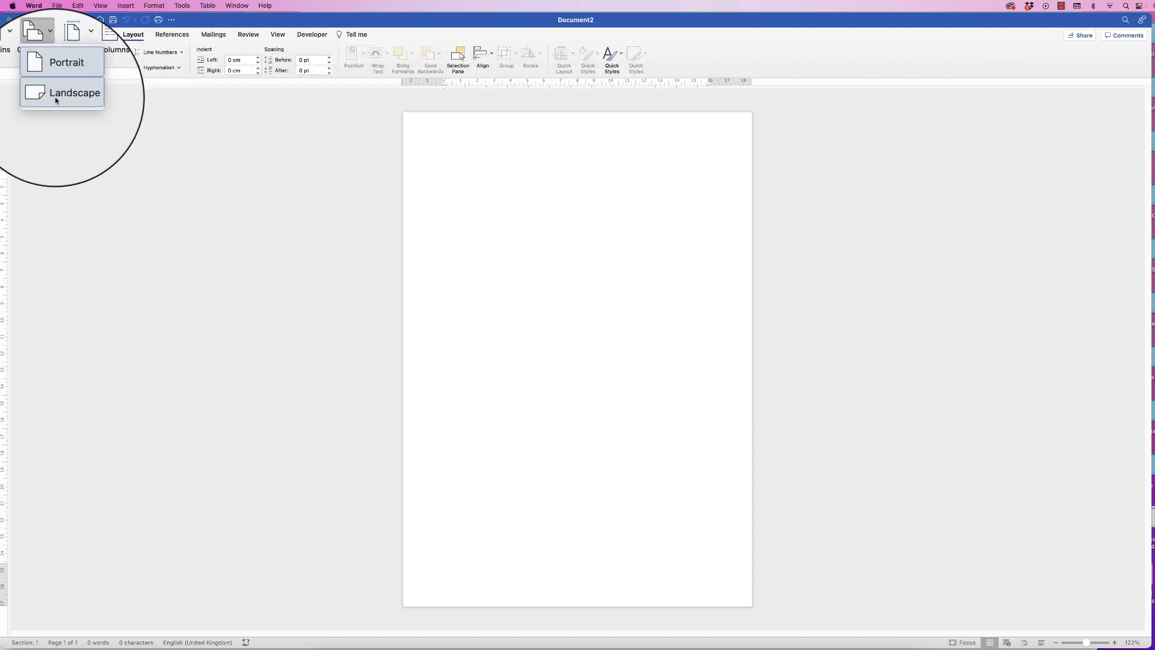
left_click(55, 99)
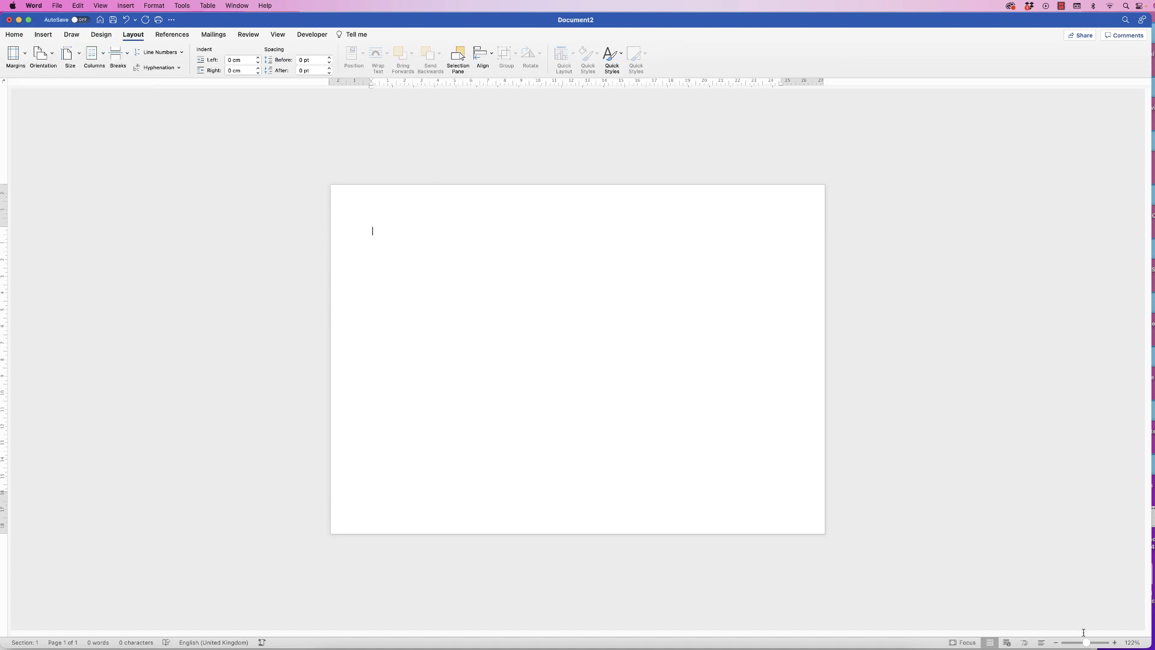
left_click_drag(1088, 644, 1090, 642)
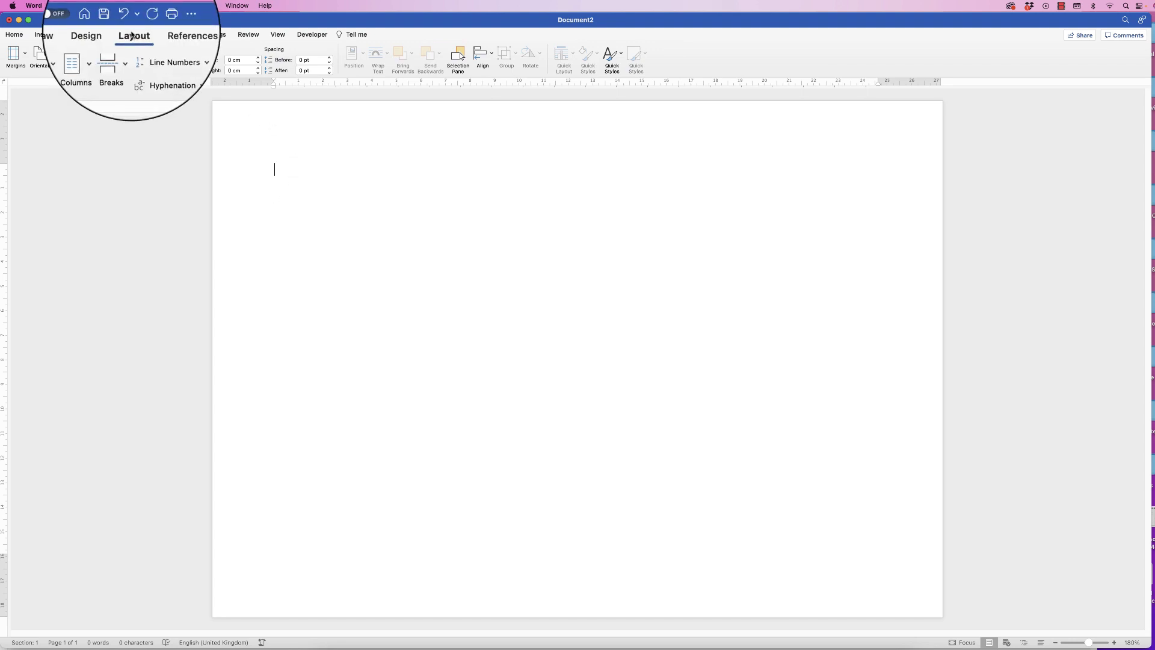
left_click(16, 55)
left_click(36, 135)
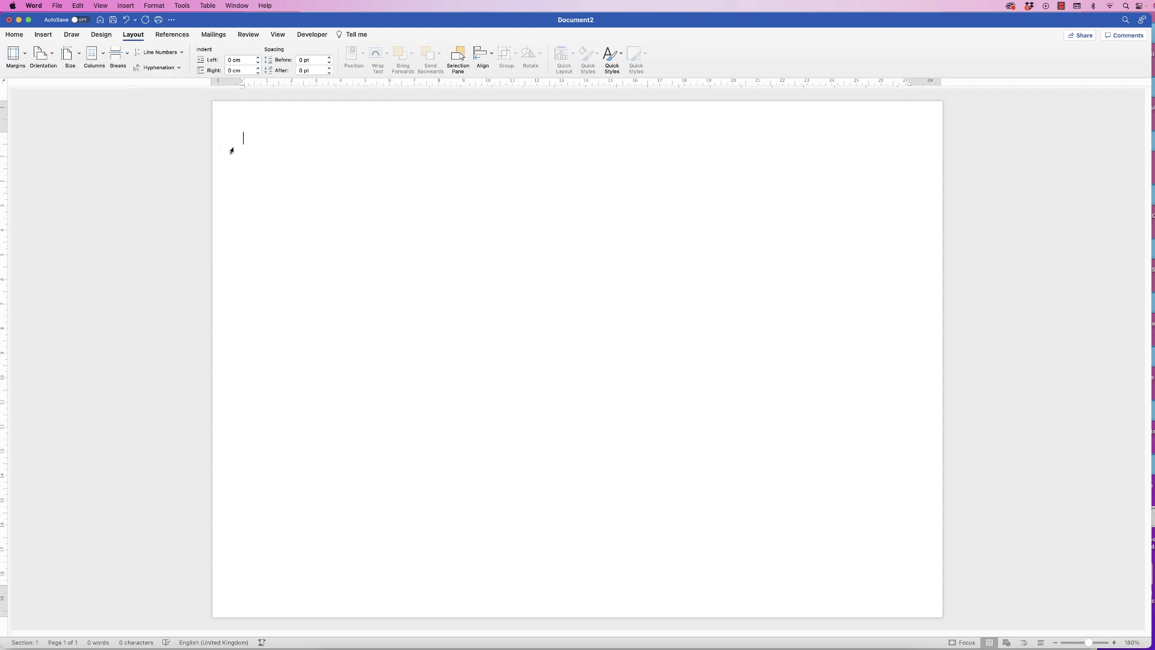
Insert a table with six columns and eight rows
left_click(43, 34)
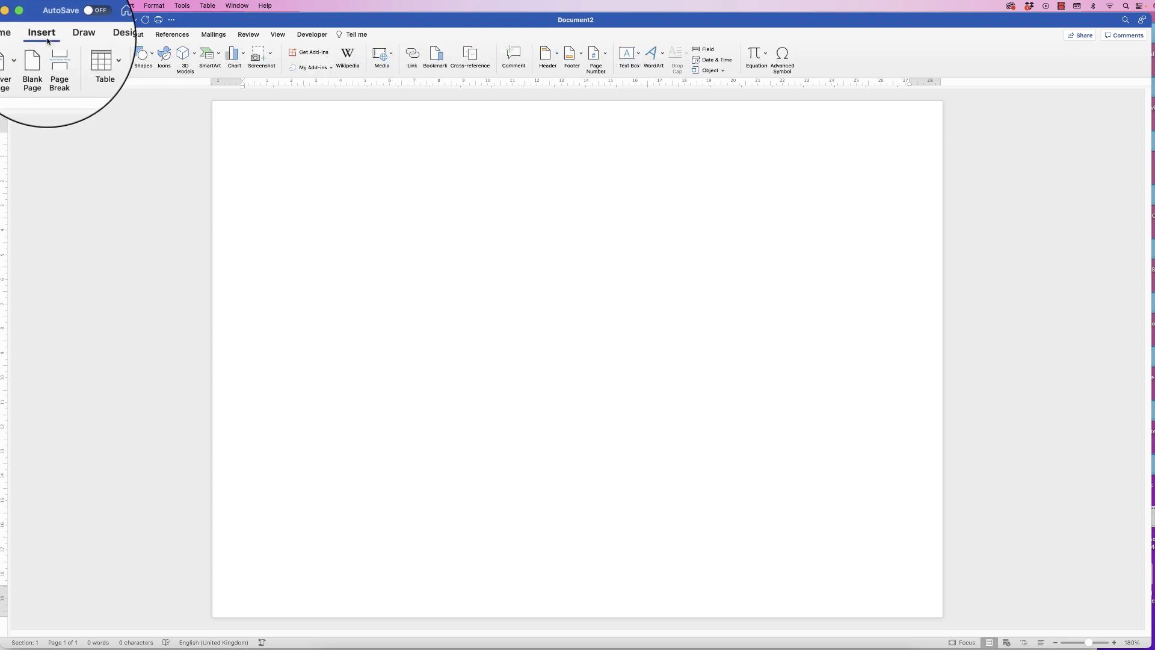
left_click(95, 57)
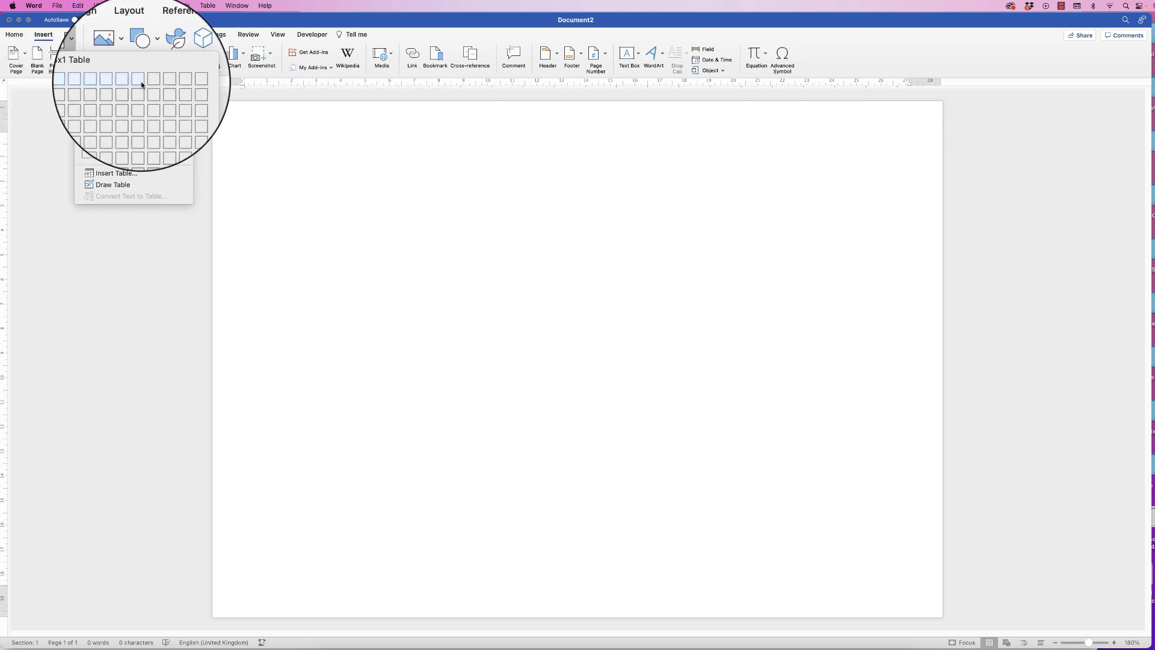
left_click(142, 155)
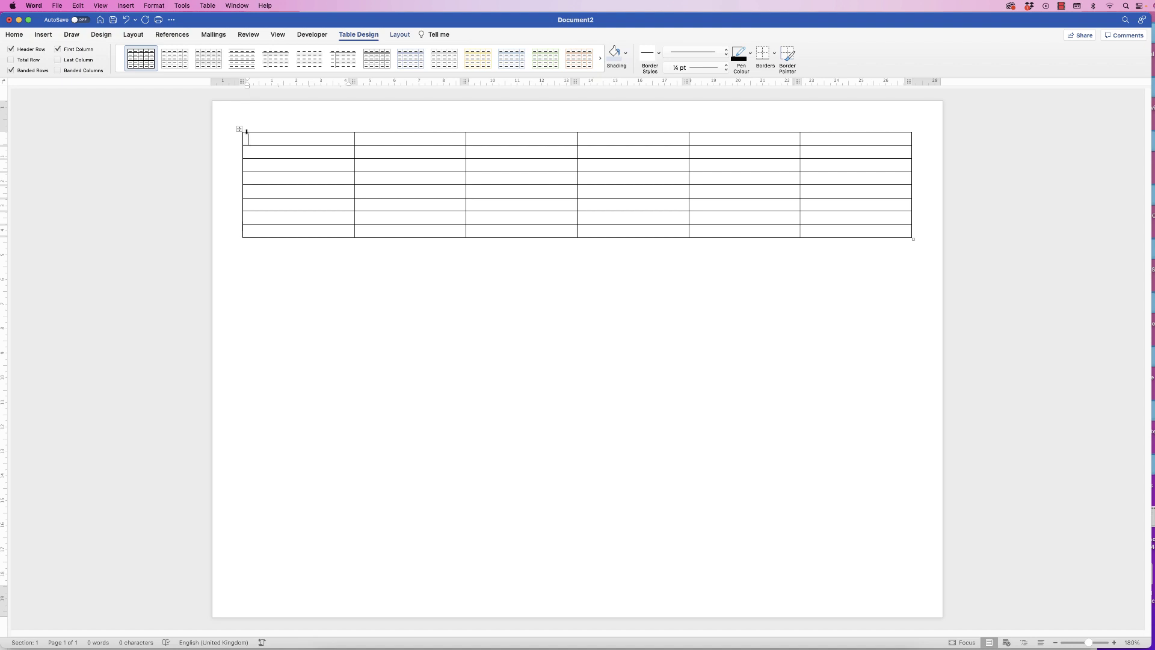
Add blank lines above the table and enter the centred title "WEEKLY BUDGET PLANNER" on the first line
key("Return")
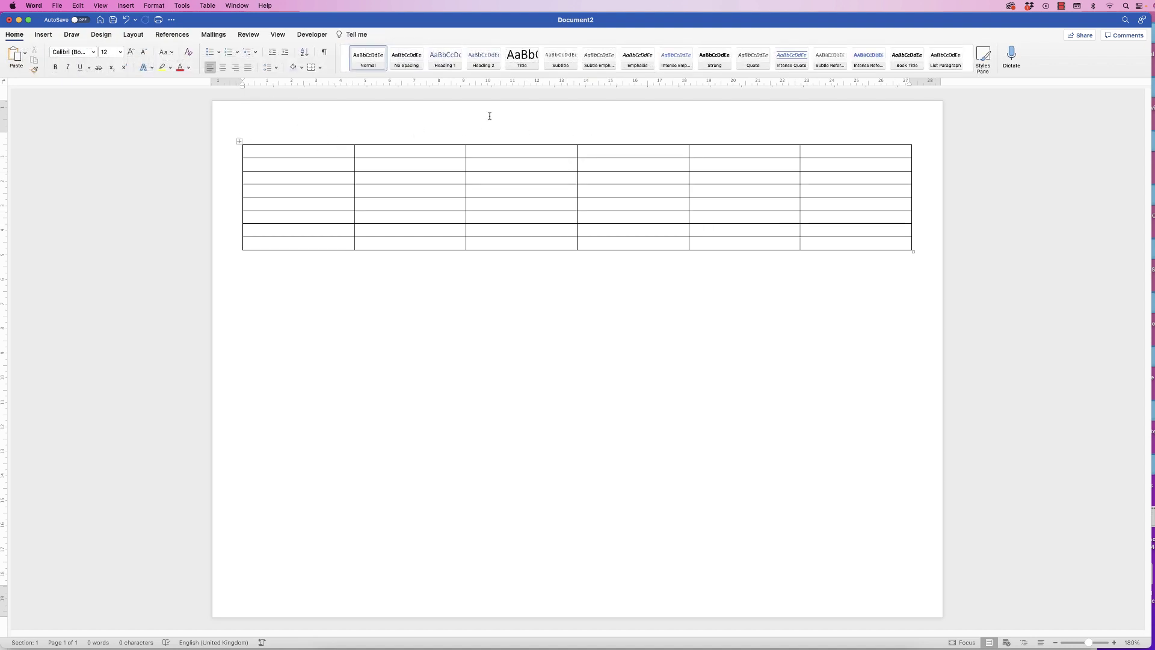
key("Return")
key("Return")
key("Return")
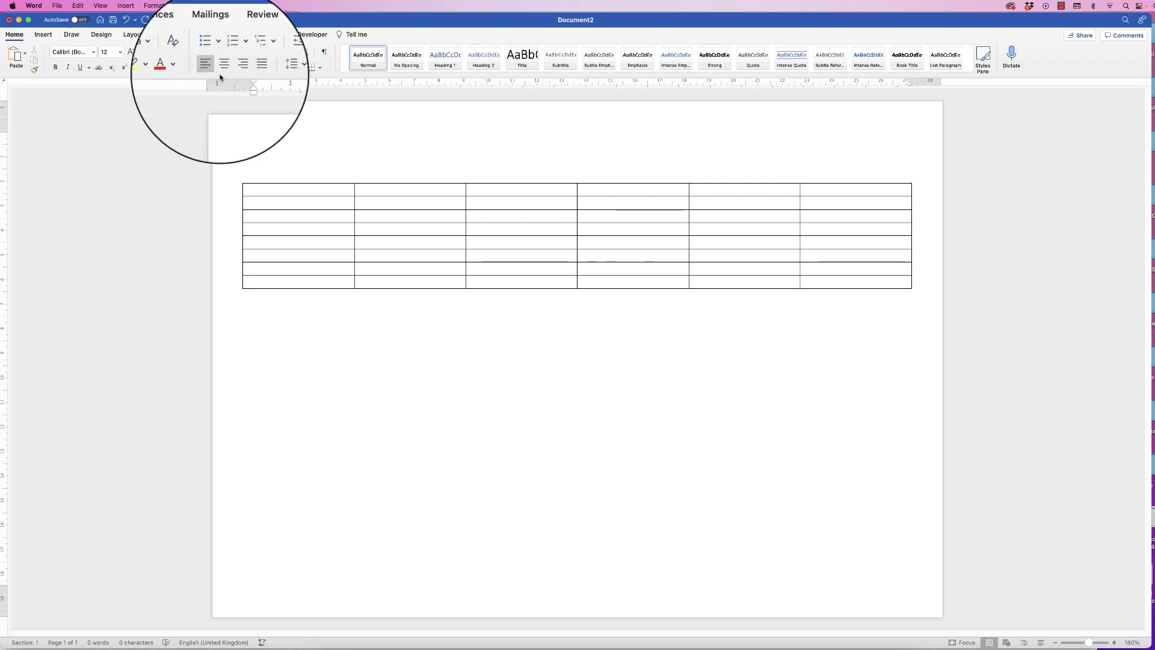
left_click(223, 72)
type("WEEKLY BUDGET PLANNER")
Make the title bold, underlined and 24 pt, and remove one blank line between it and the table
left_click_drag(635, 138, 520, 138)
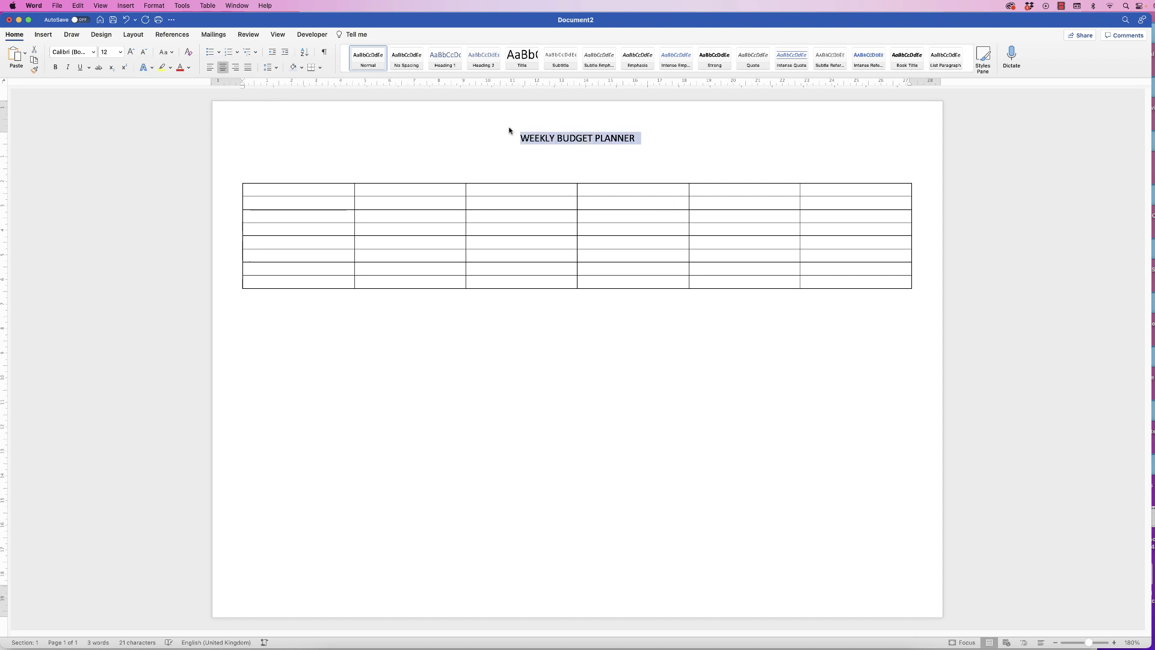
left_click(81, 68)
left_click(53, 68)
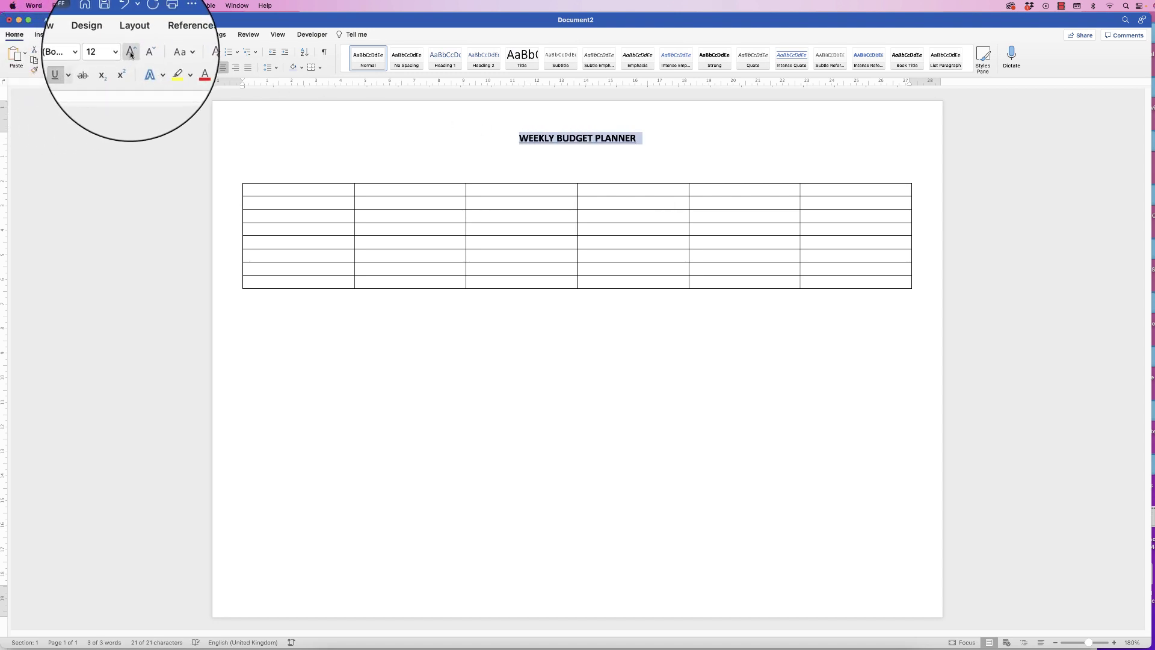
left_click(131, 53)
left_click(131, 52)
left_click(131, 53)
left_click(130, 54)
left_click(130, 54)
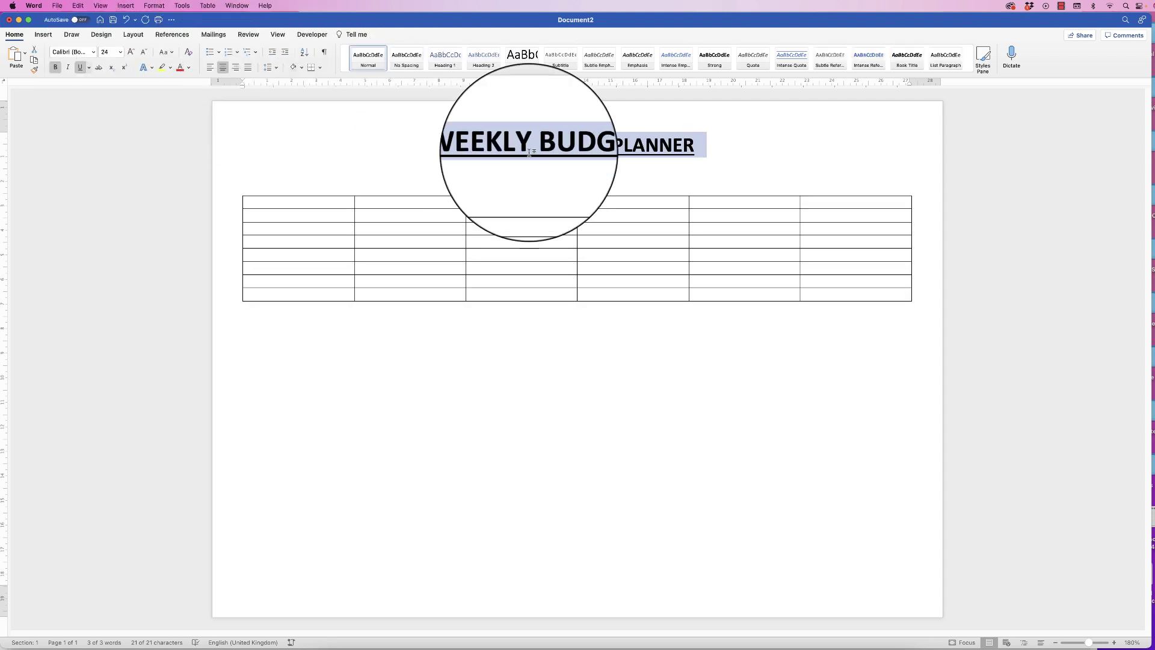
left_click(554, 178)
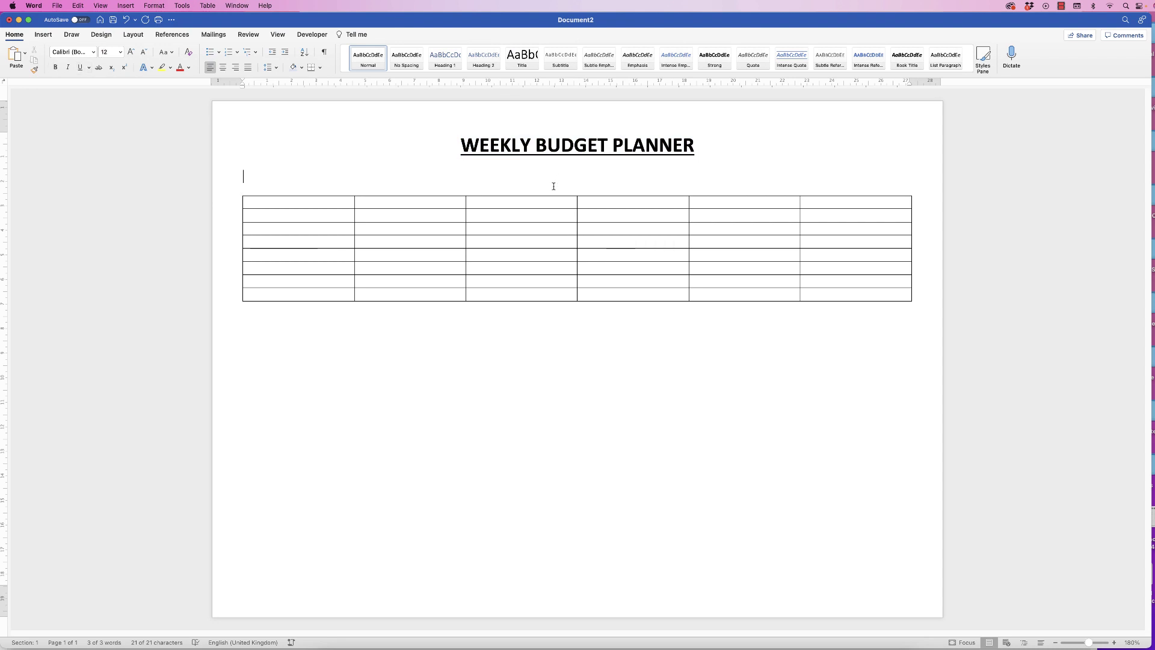
key("BackSpace")
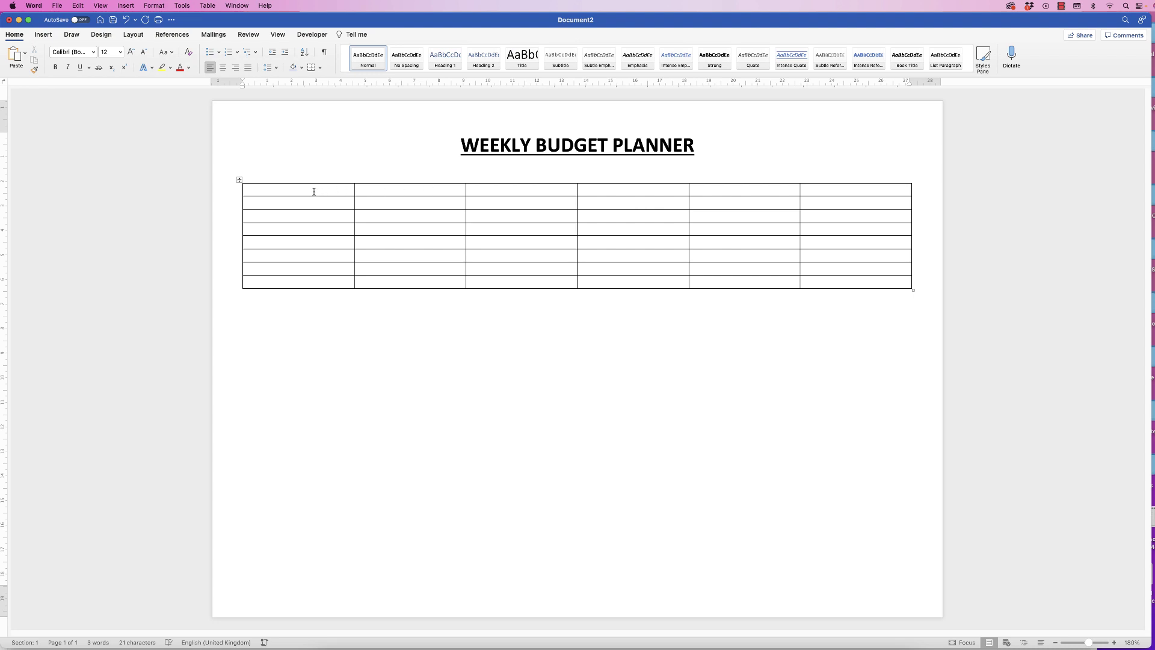
Set all table rows to a height of 0.8 cm and centre the cell contents both horizontally and vertically
left_click(239, 180)
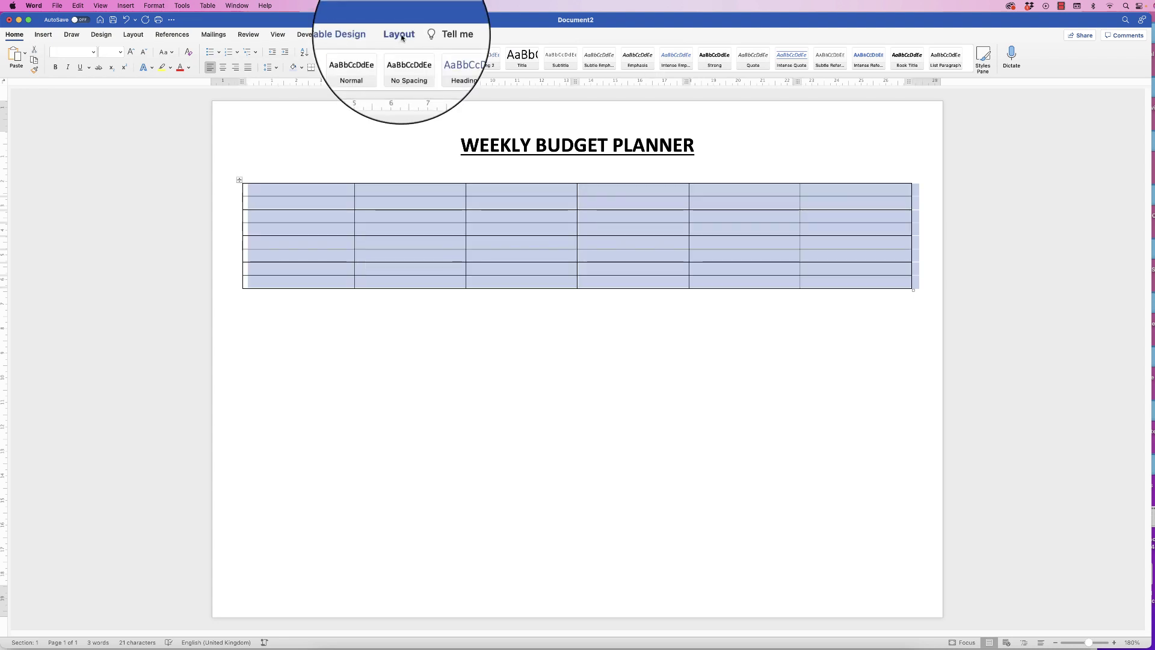
left_click(392, 37)
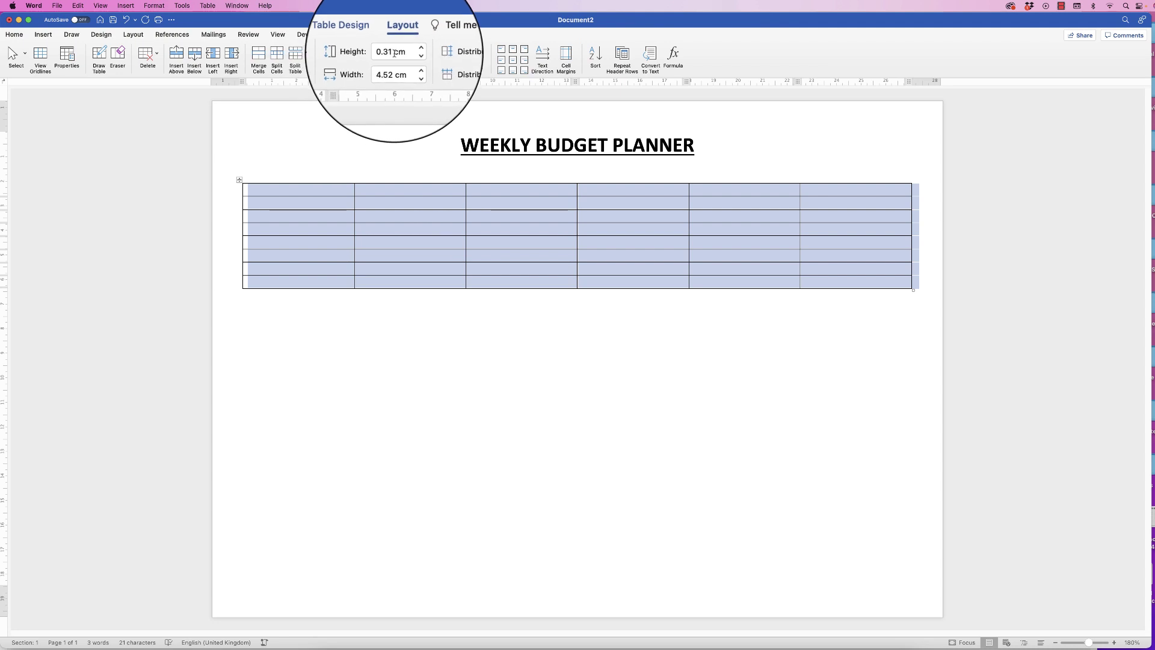
left_click_drag(408, 53, 368, 60)
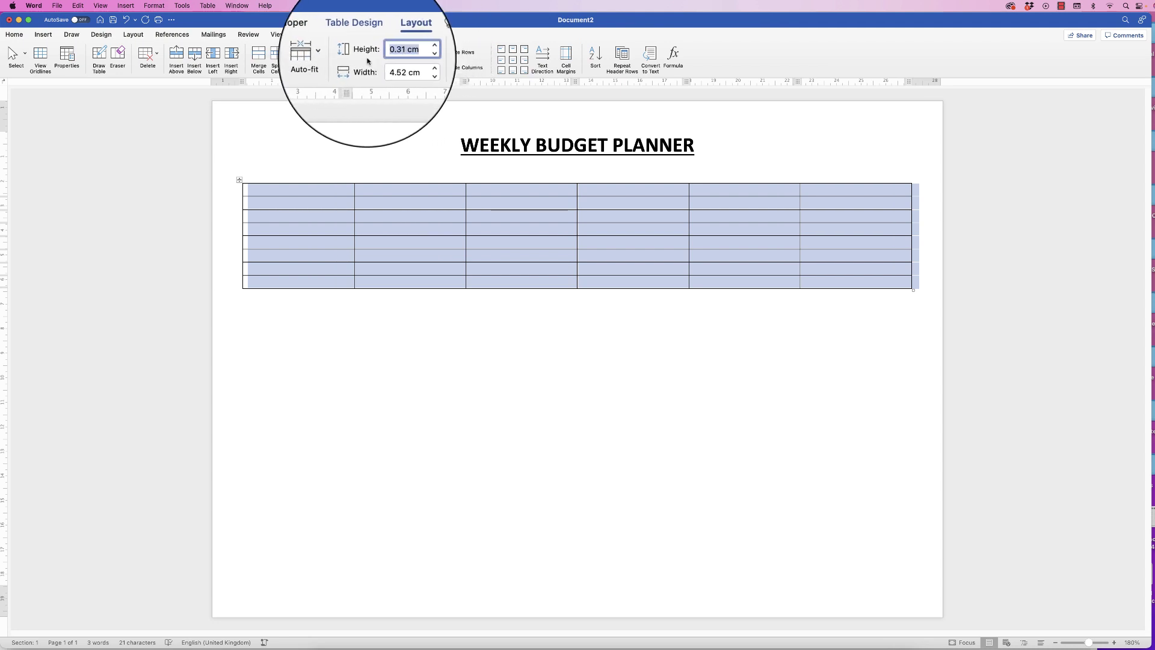
type("0")
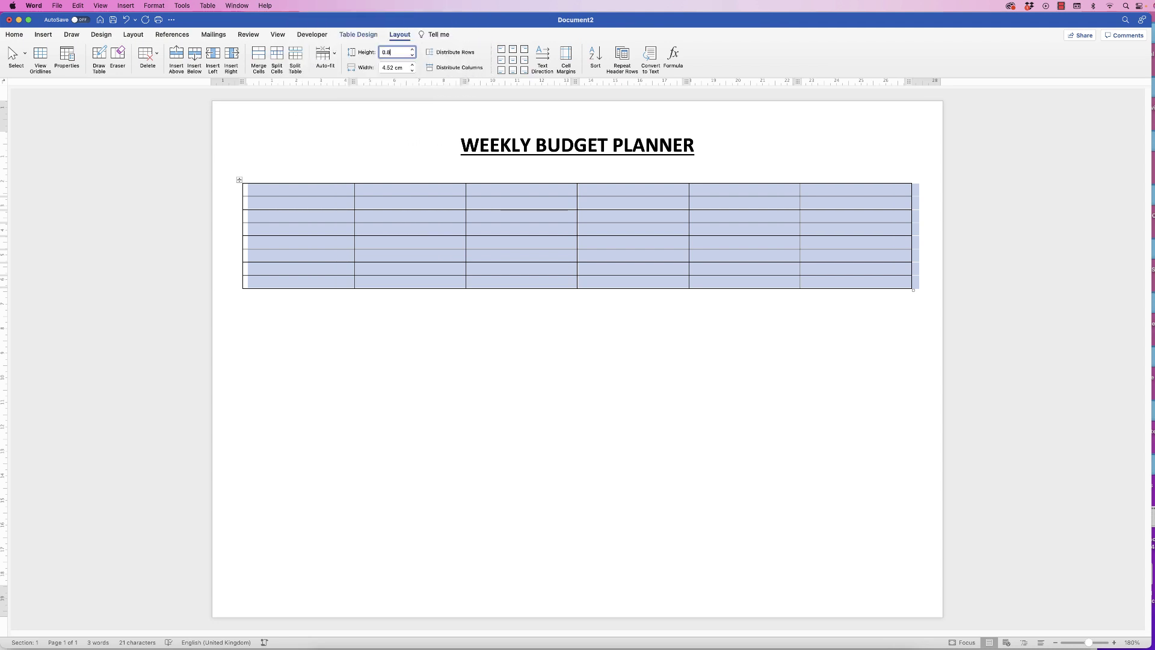
type(".8")
key("Return")
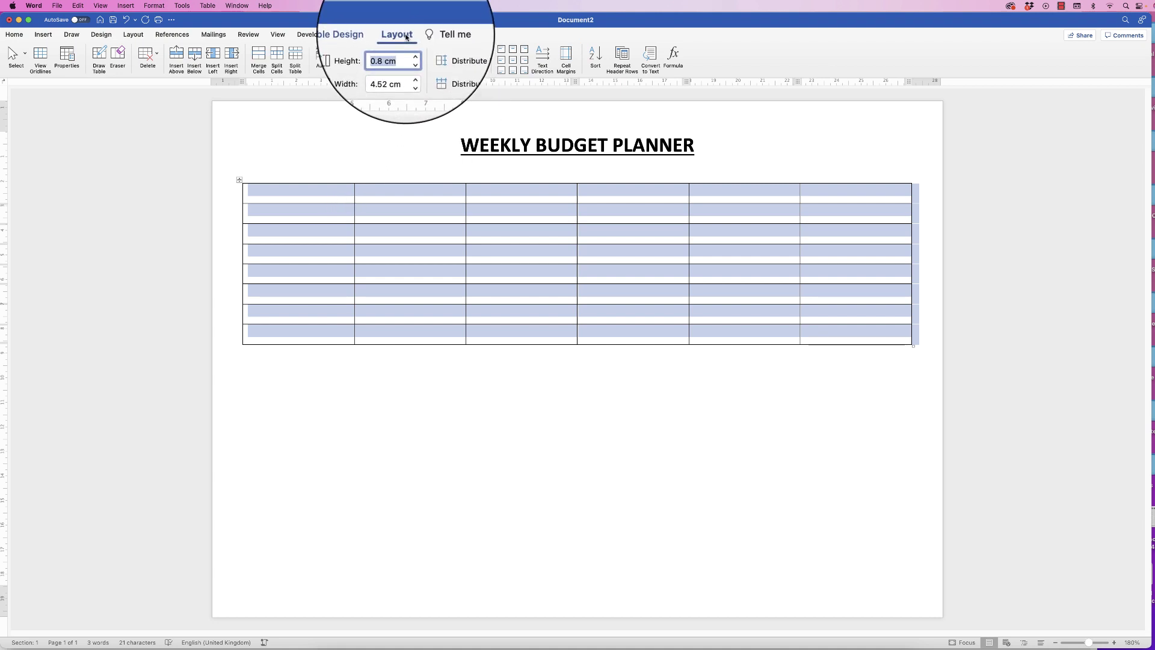
left_click(511, 62)
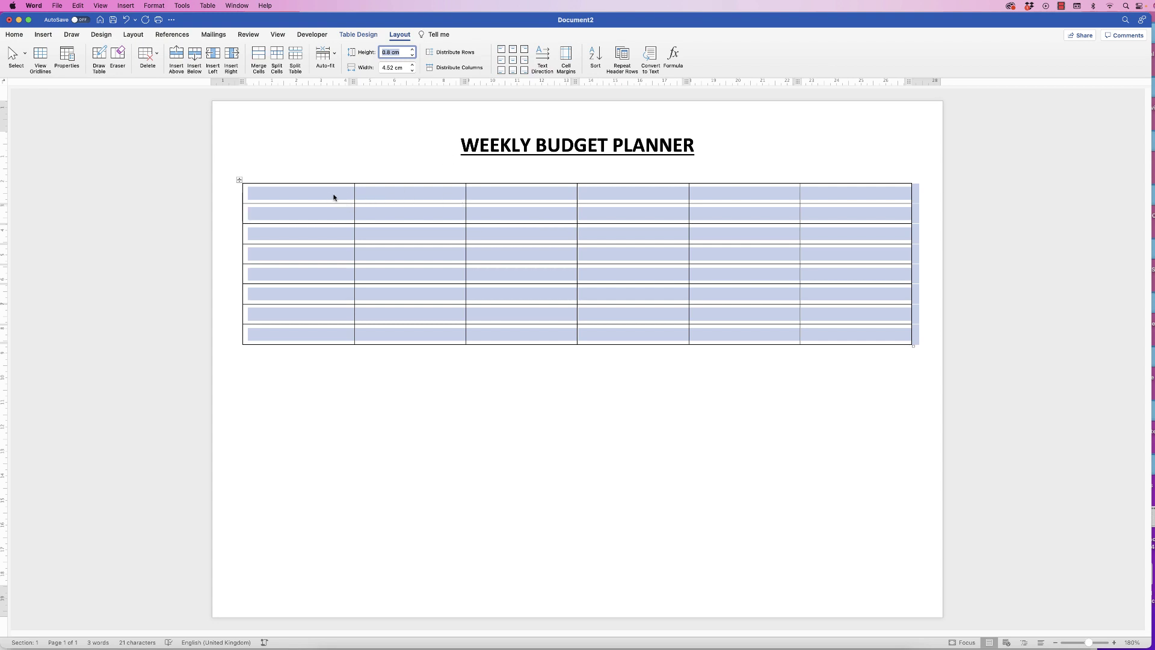
left_click(384, 236)
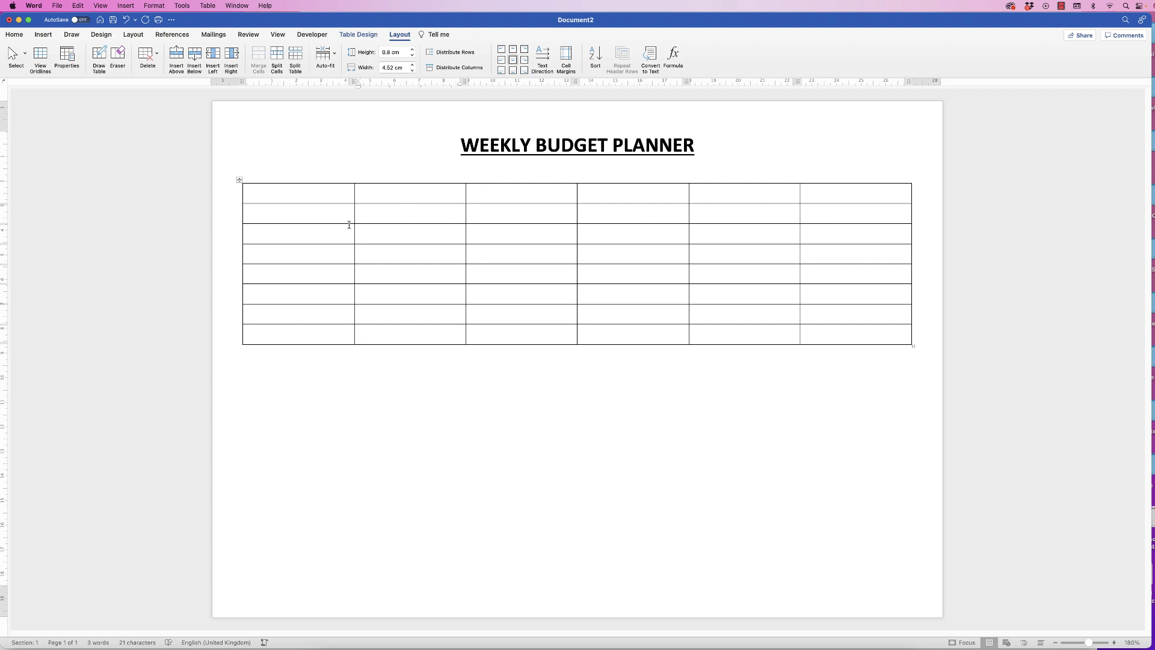
Merge the six cells of the table's first row in pairs to form three wide heading cells
left_click(333, 195)
left_click_drag(350, 193, 365, 199)
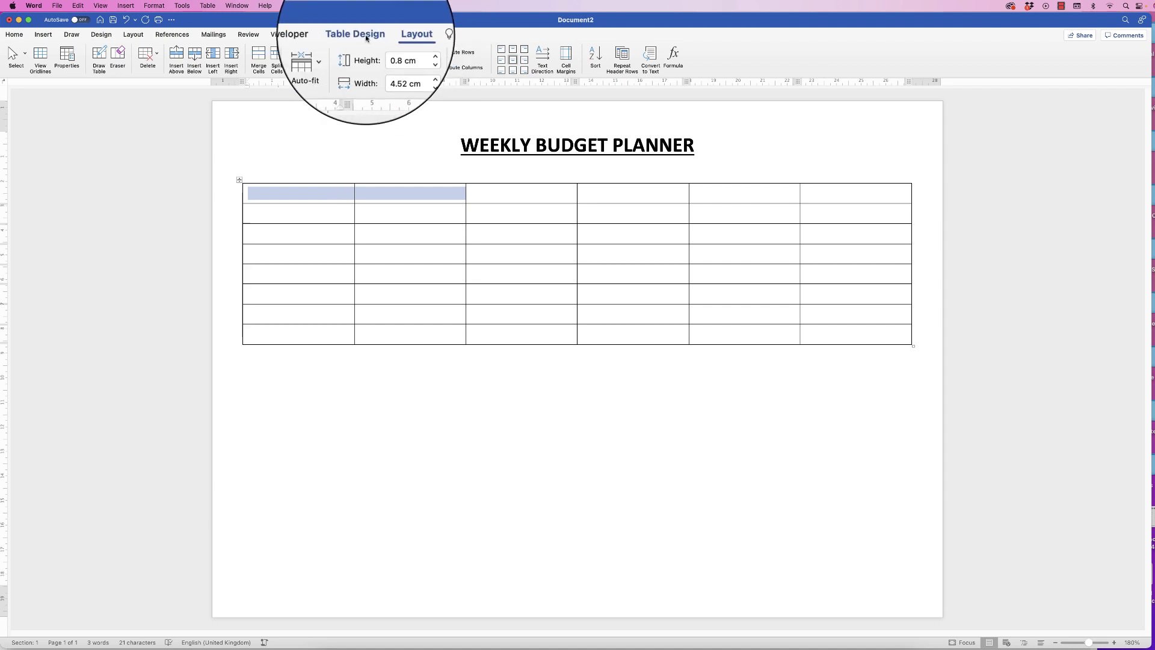
left_click(259, 59)
left_click_drag(551, 196, 592, 196)
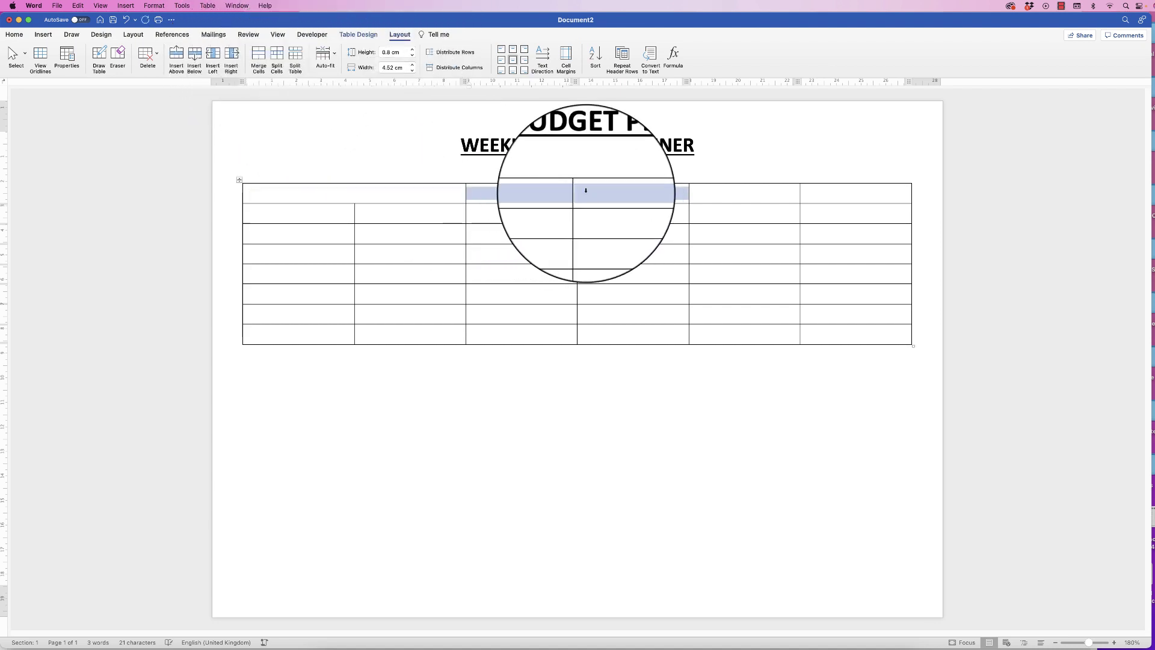
left_click(258, 58)
left_click_drag(782, 194, 809, 194)
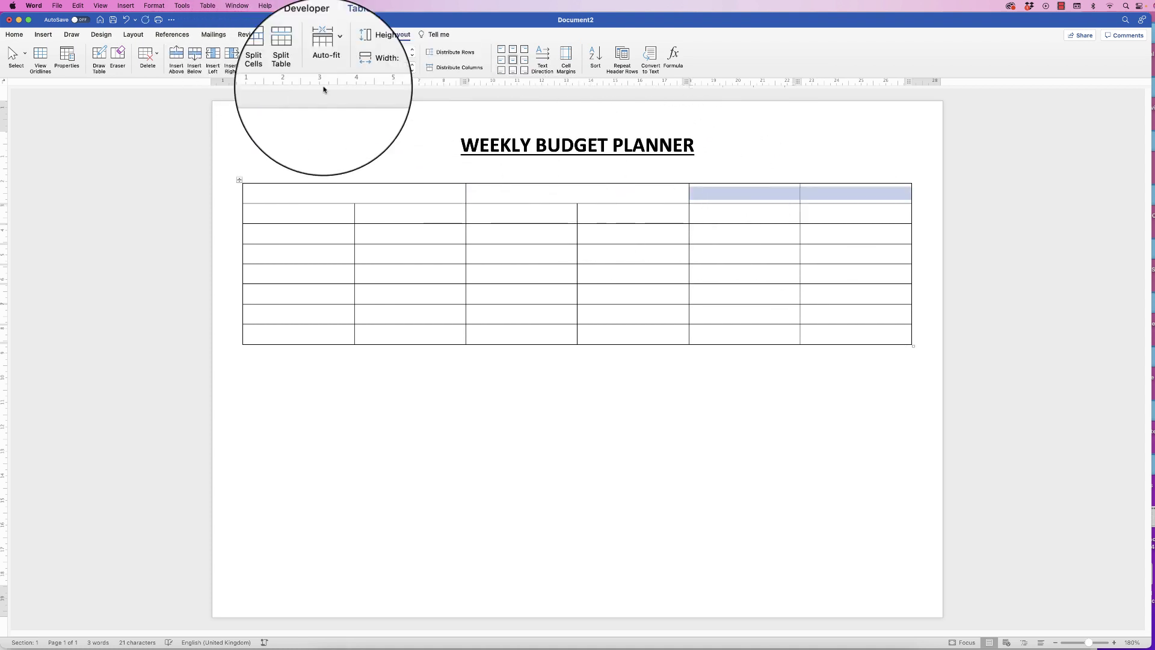
left_click(258, 59)
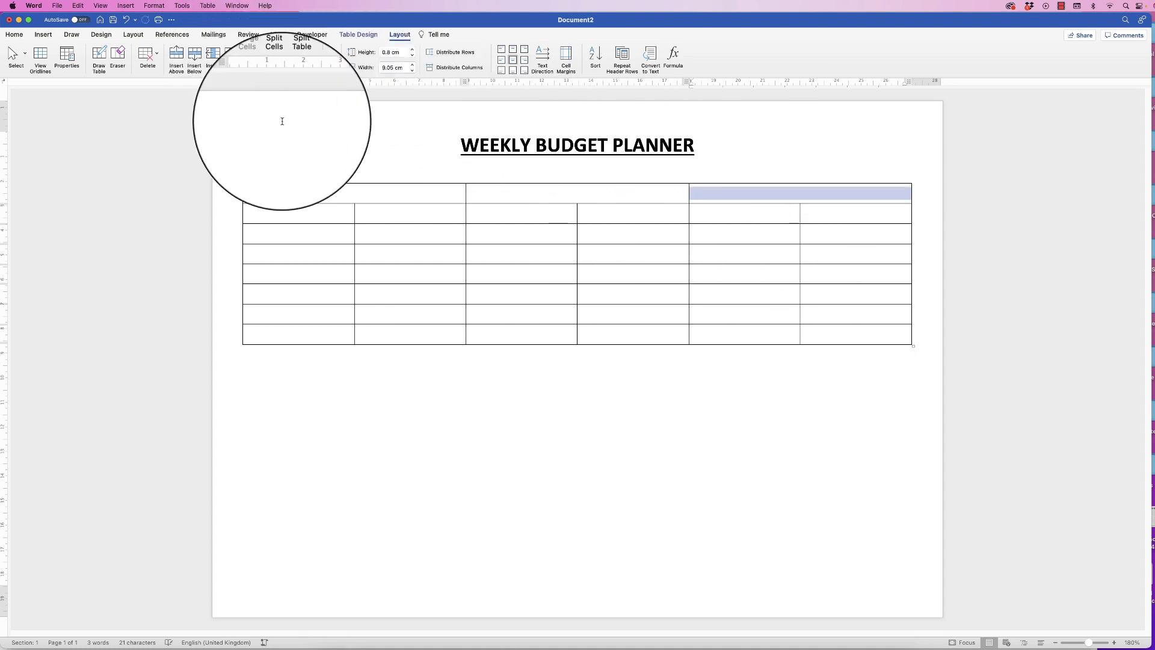
Enter the headings INCOME, FIXED OUTGOINGS and NECESSARY OUTGOINGS in the three merged cells of the first row
left_click(370, 195)
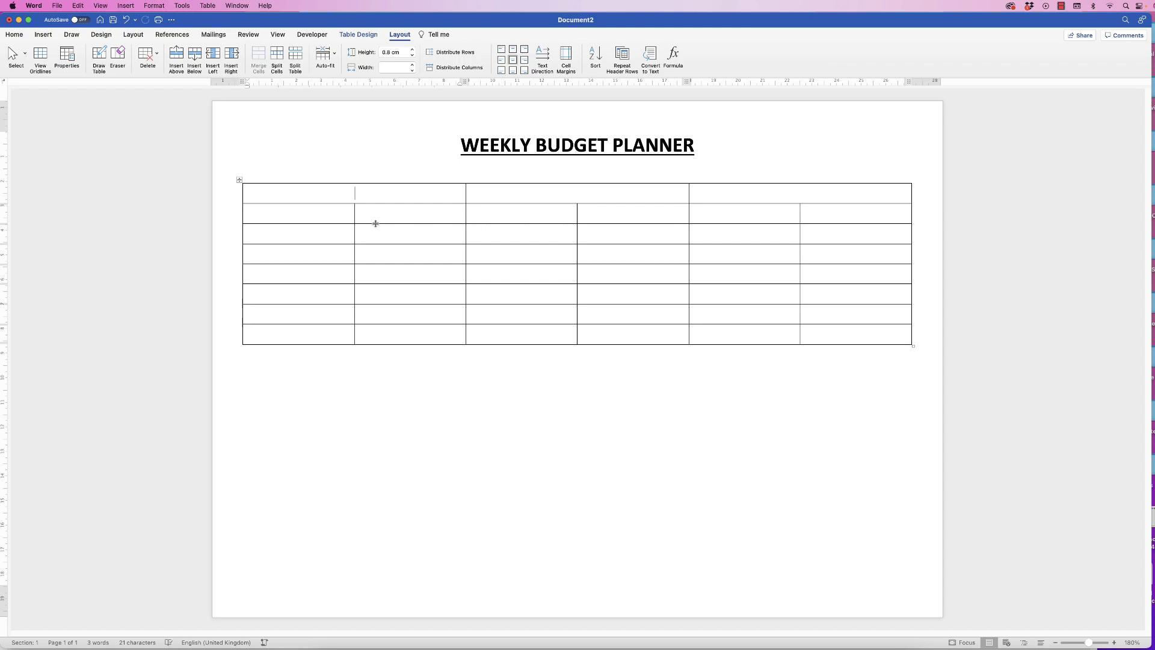
type("INCOME")
left_click(532, 191)
type("FIXED OUTGOINGS")
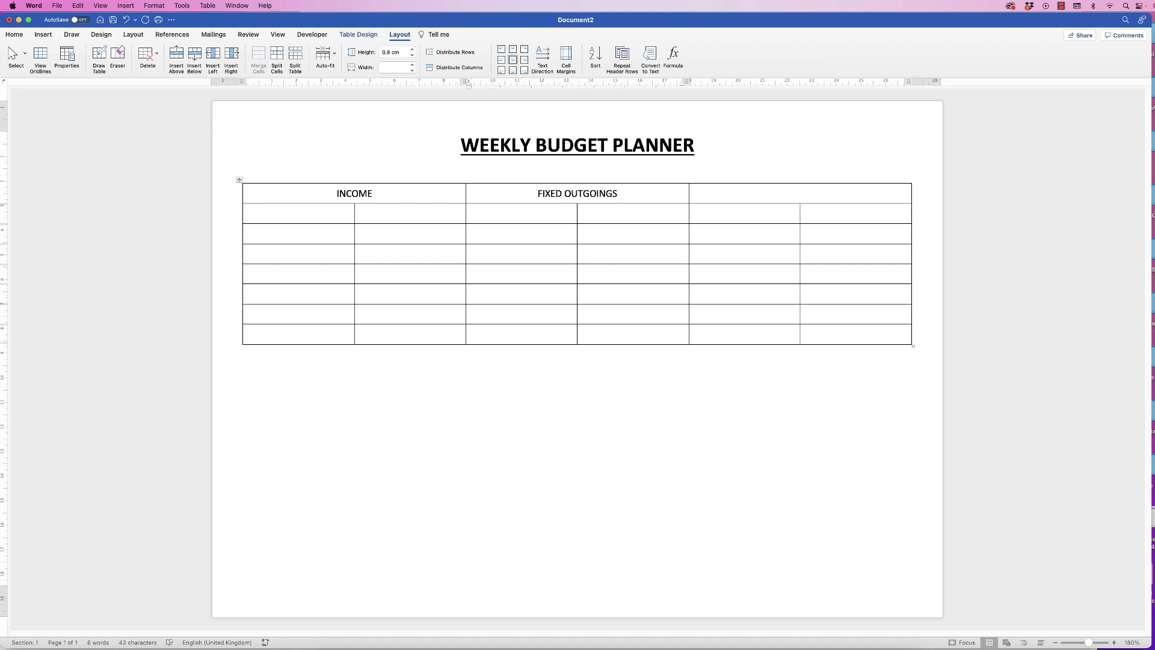
left_click(821, 193)
type("NECESSARY OUTGOINGS")
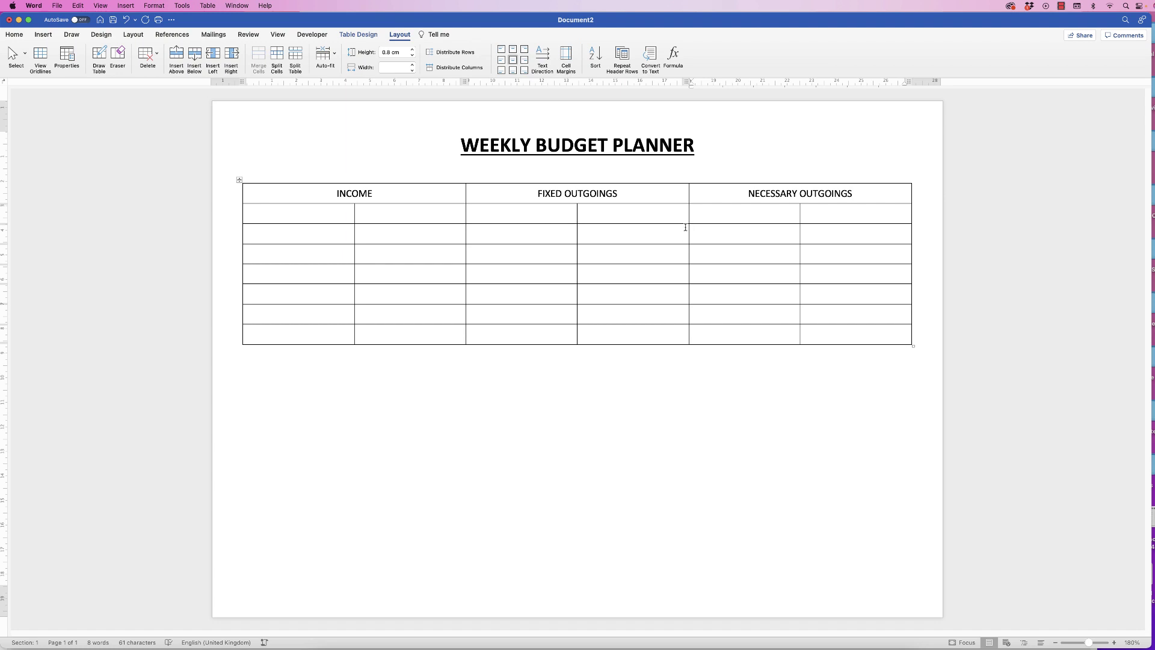
Enter the income items SALARY with 2,000 and PENSION with 300 in the rows below the INCOME heading
left_click(299, 214)
type("SALARY")
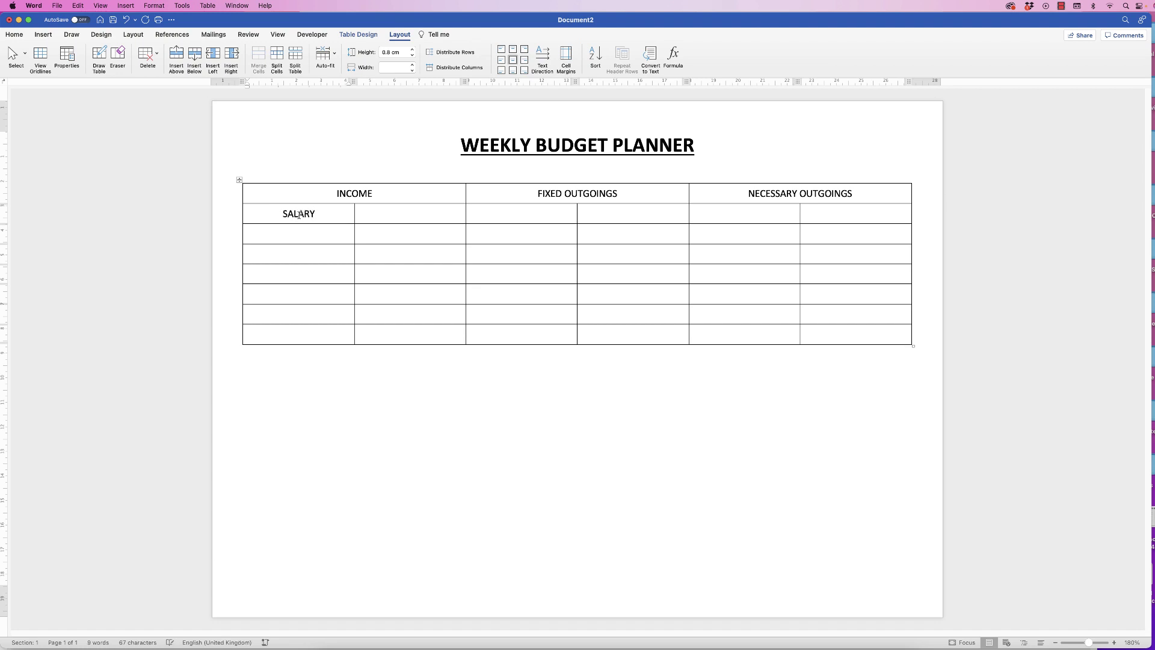
type("2000")
left_click(310, 236)
type("PENSION")
left_click(416, 238)
type("300")
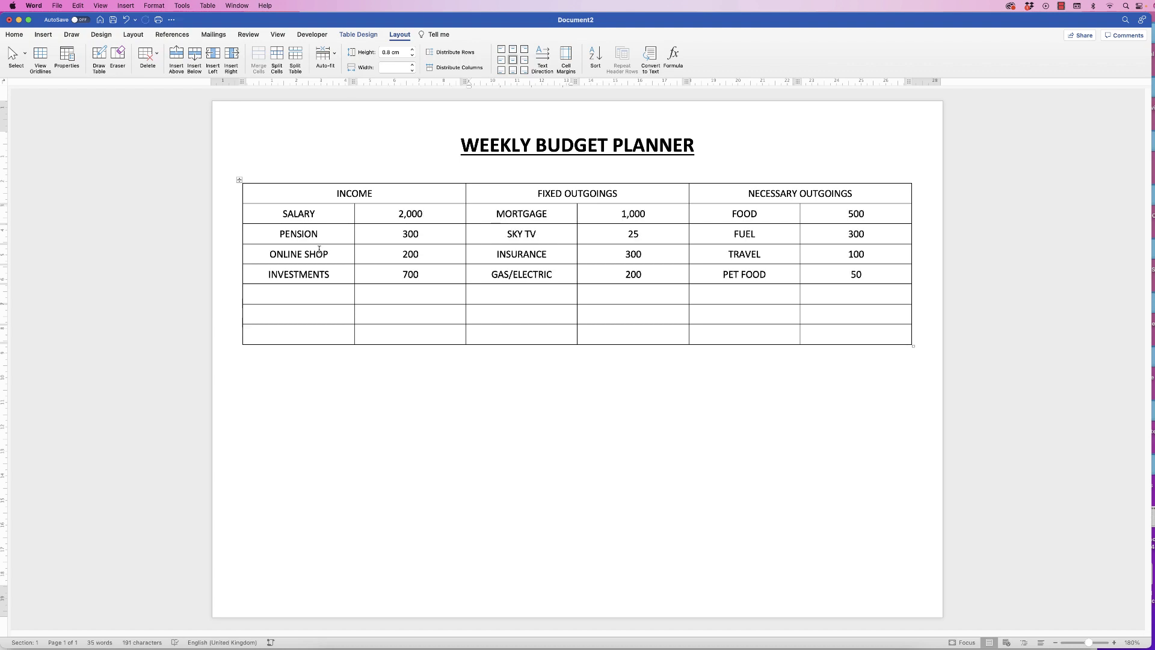
Append eleven empty rows to the end of the table so it extends down the page
left_click(845, 335)
key("Tab")
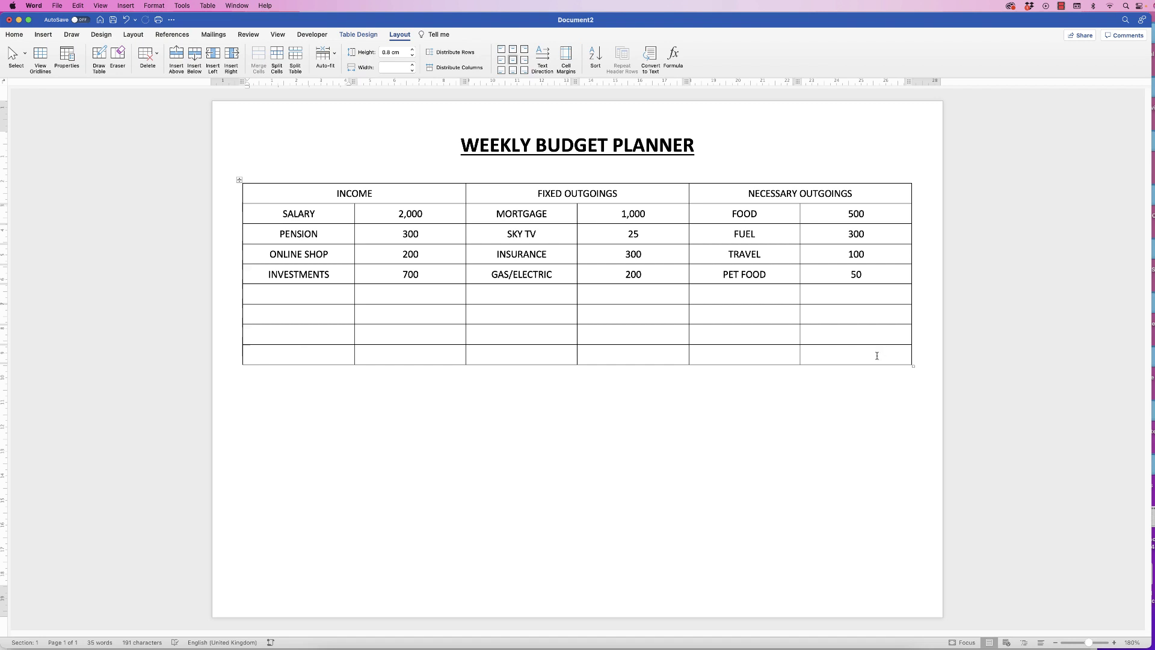
left_click(873, 361)
key("Tab")
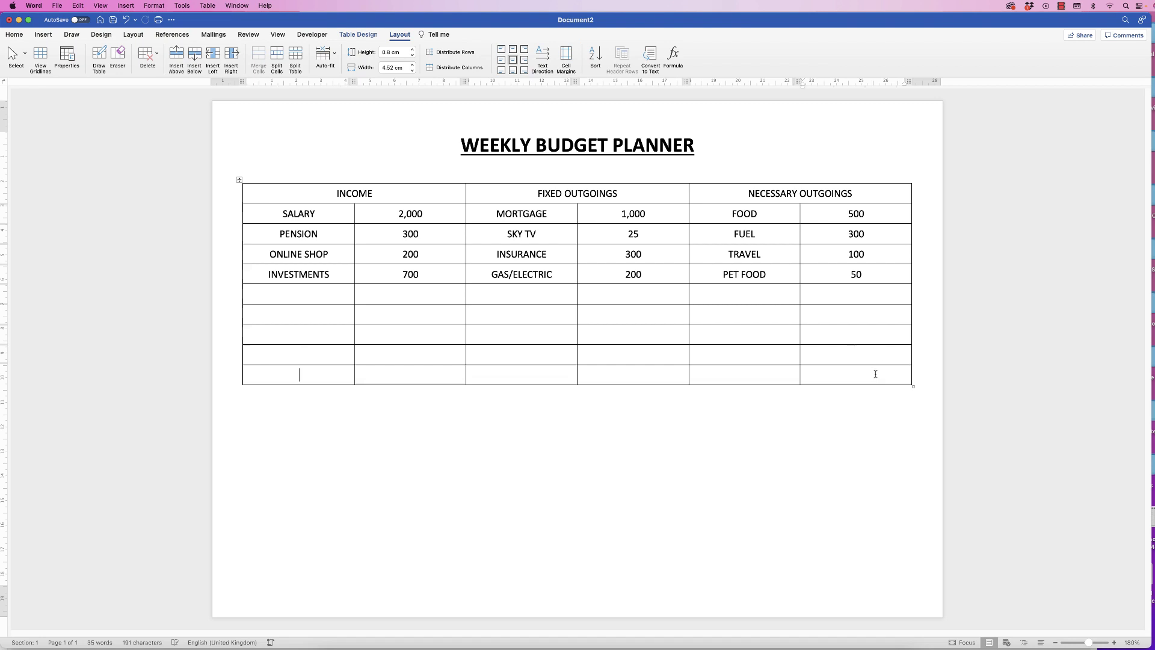
left_click(873, 378)
key("Tab")
left_click(871, 397)
key("Tab")
left_click(869, 417)
key("Tab")
left_click(866, 436)
key("Tab")
left_click(864, 457)
key("Tab")
left_click(865, 475)
key("Tab")
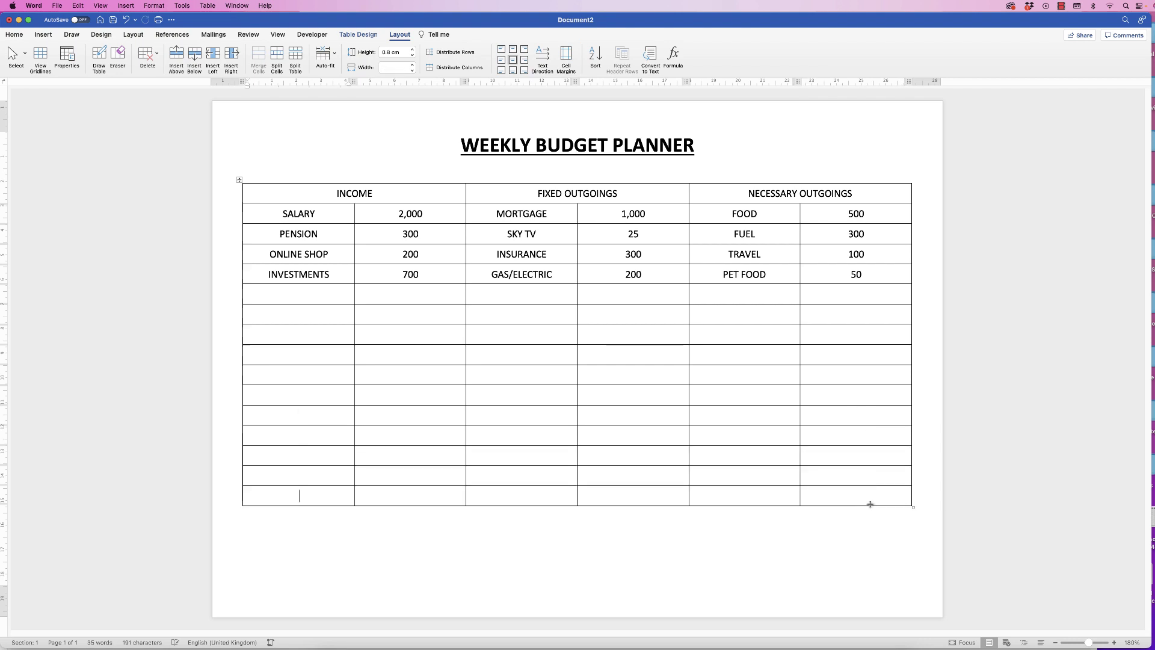
left_click(870, 498)
key("Tab")
left_click(870, 539)
key("Tab")
left_click(867, 558)
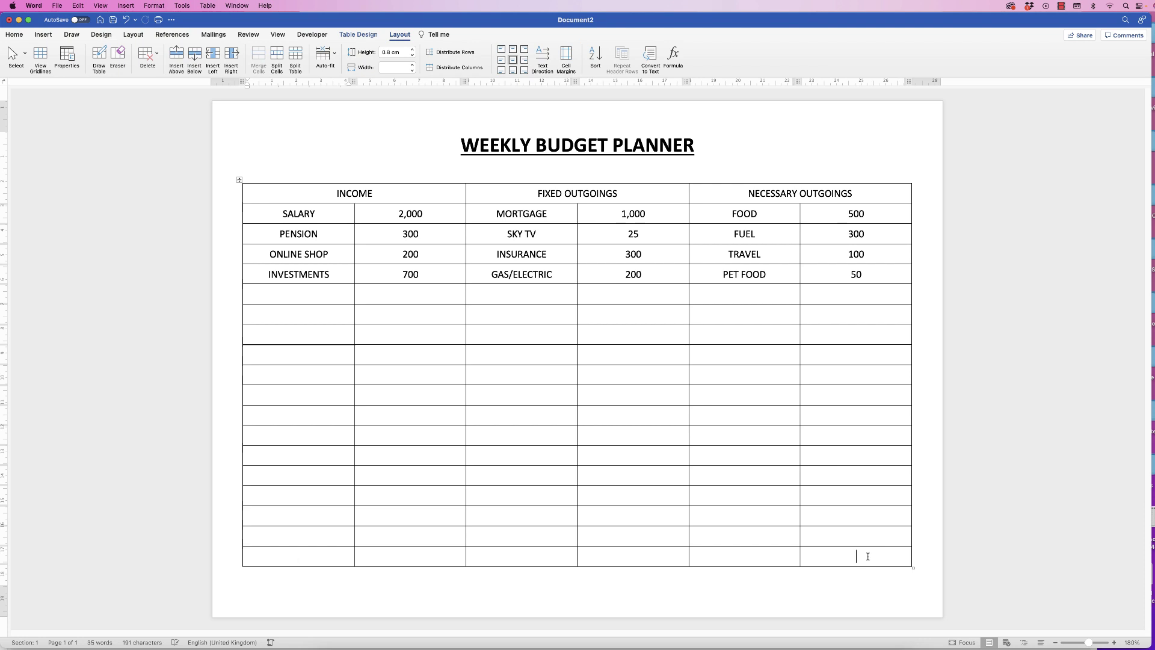
key("Tab")
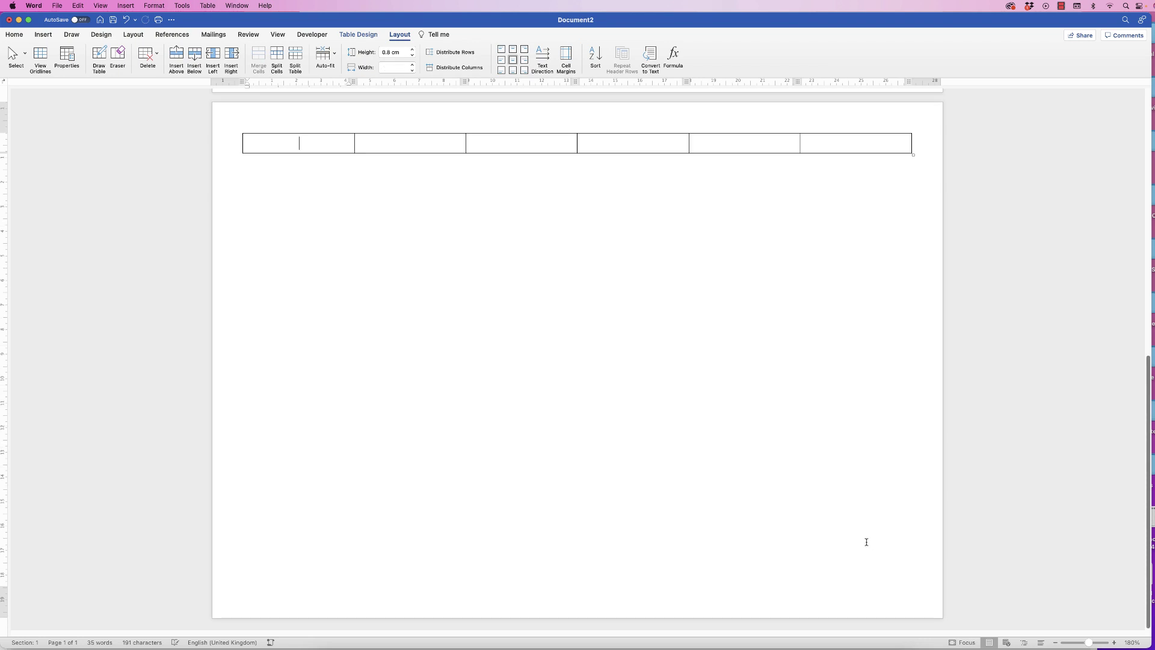
key("super+z")
key("super+z")
key("super+z")
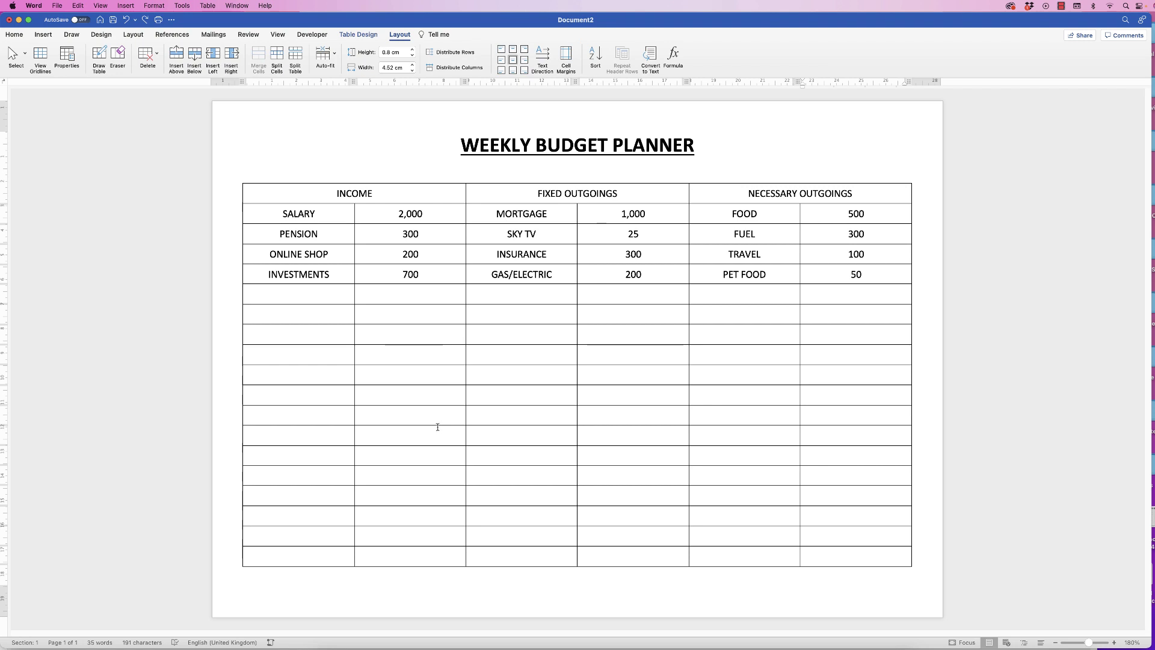
Label the first cells of the table's last two rows TOTAL OUTGOINGS and DISPOSABLE INCOME
left_click(258, 553)
type("DISPO")
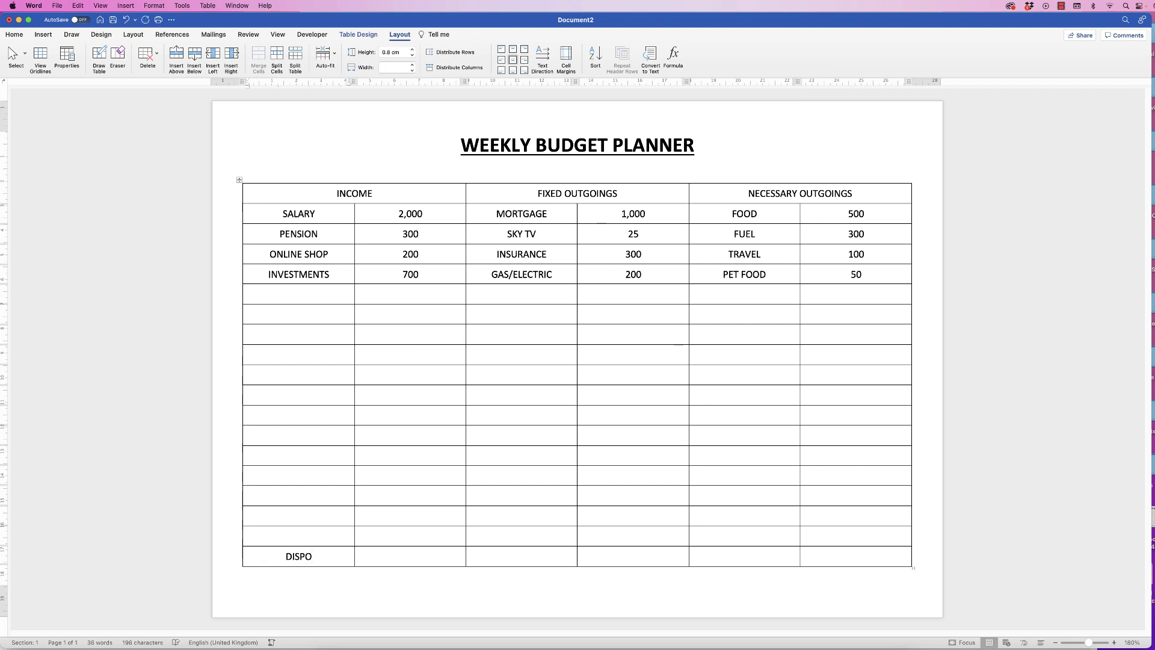
type("SABLE INCOME")
left_click(320, 533)
type("TOTAL OUGOINGS")
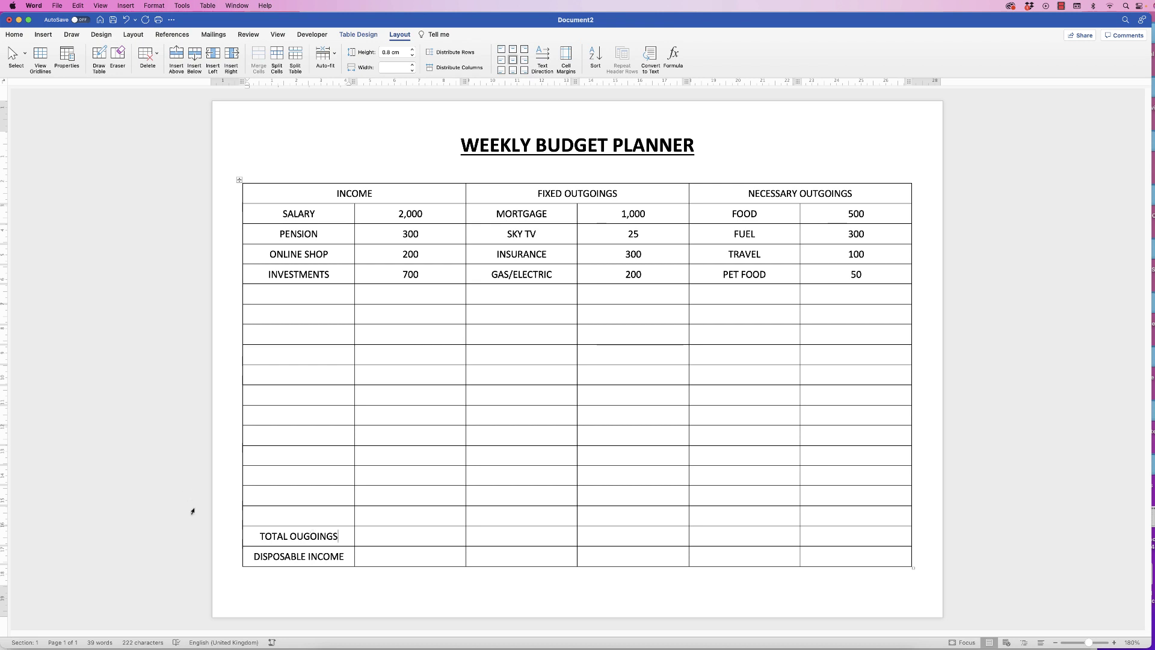
left_click(305, 537)
type("T")
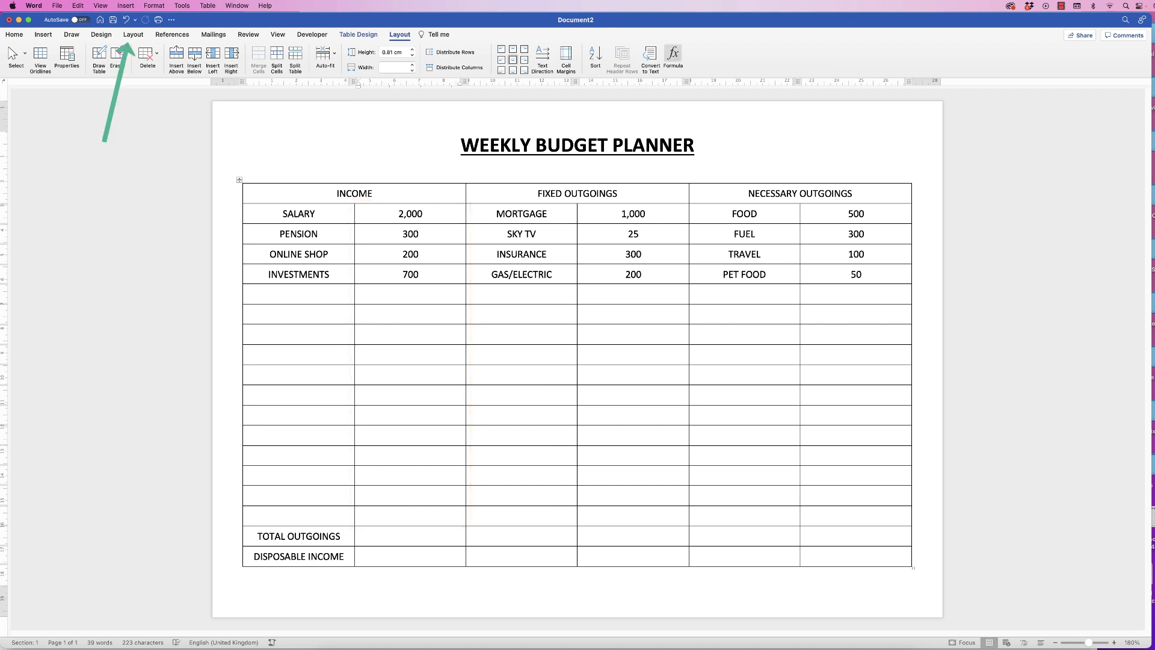
Insert the formula =SUM(ABOVE) with the number format £#,##0.00;(£#,##0.00) below the income amounts, in the row above TOTAL OUTGOINGS
left_click(673, 58)
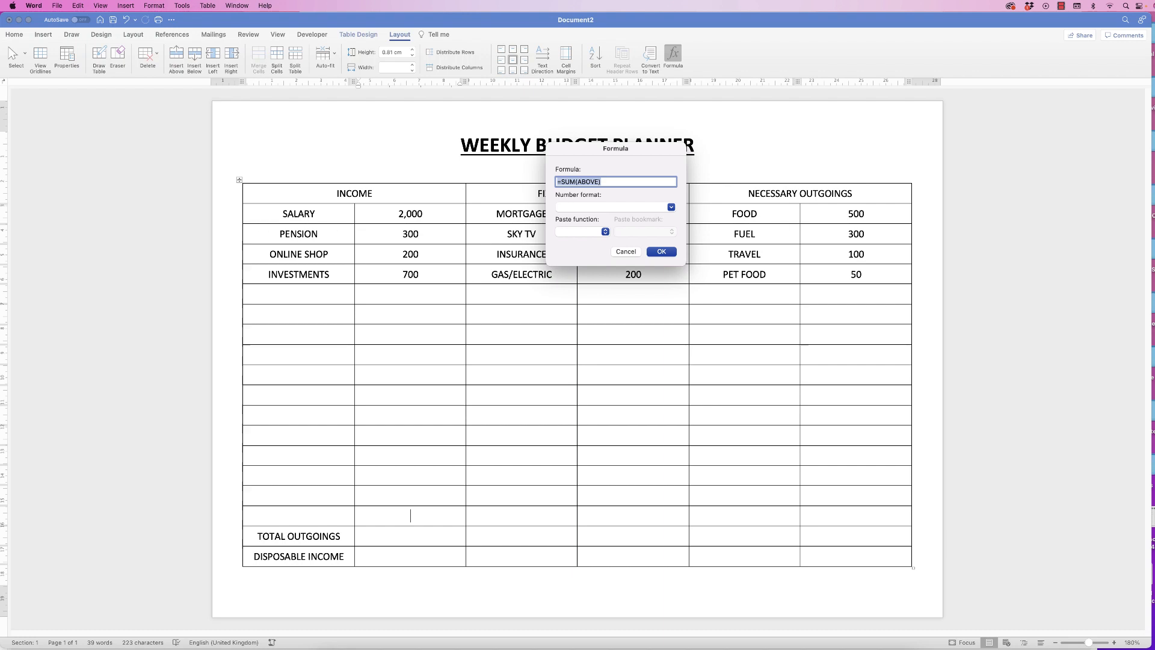
left_click(671, 207)
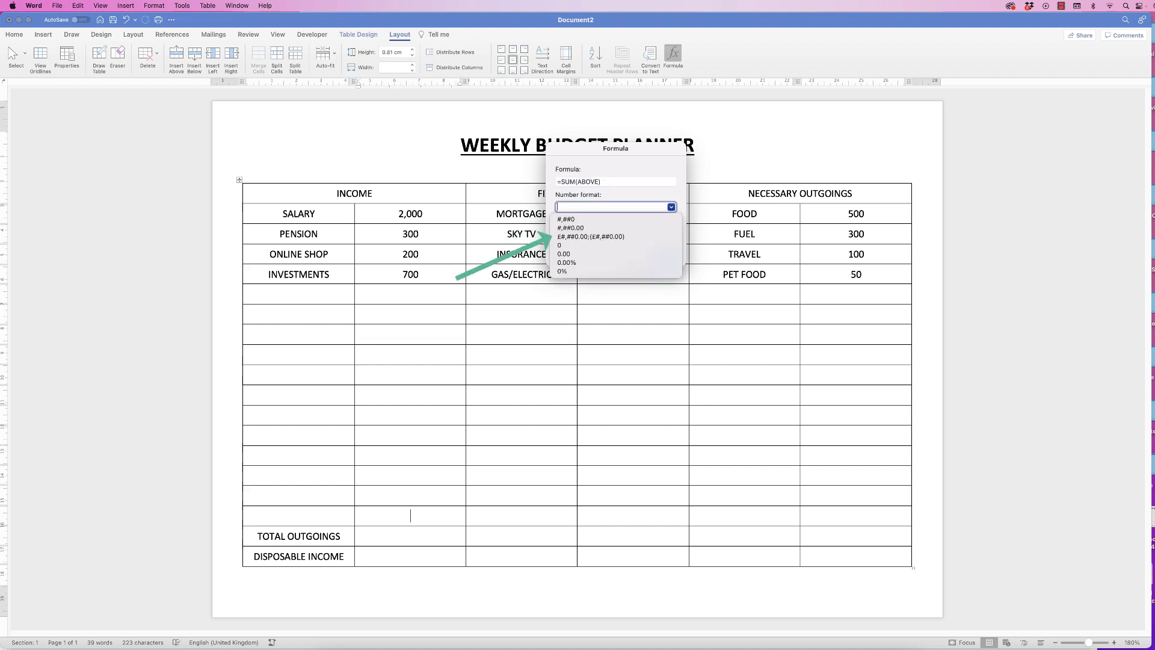
left_click(590, 236)
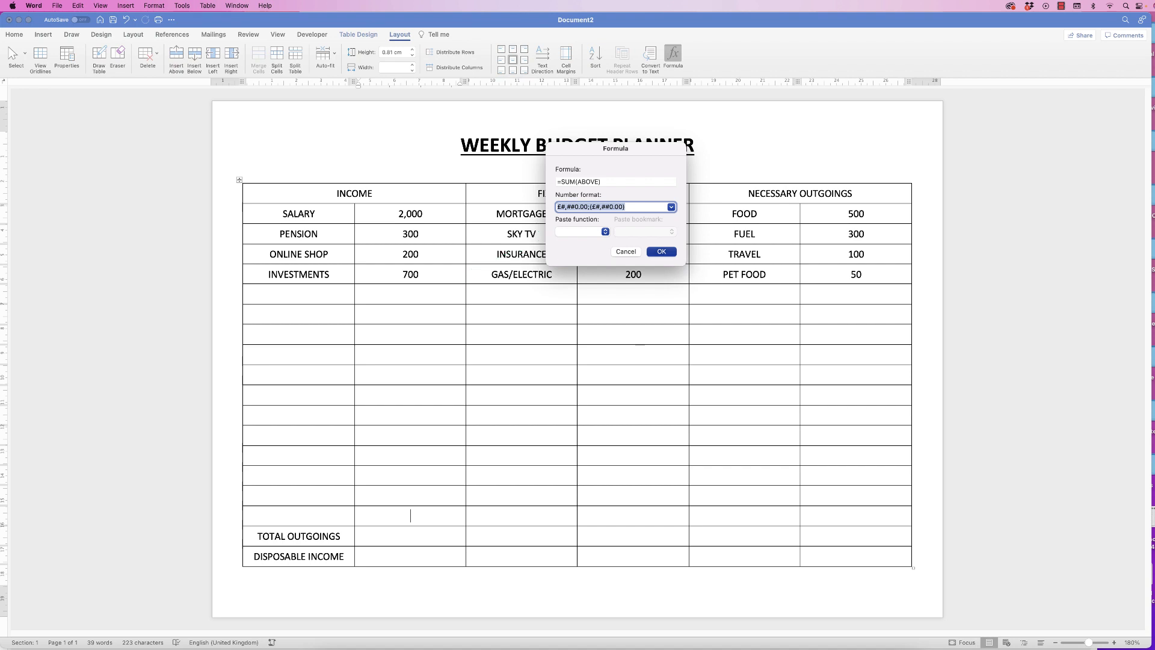
key("Return")
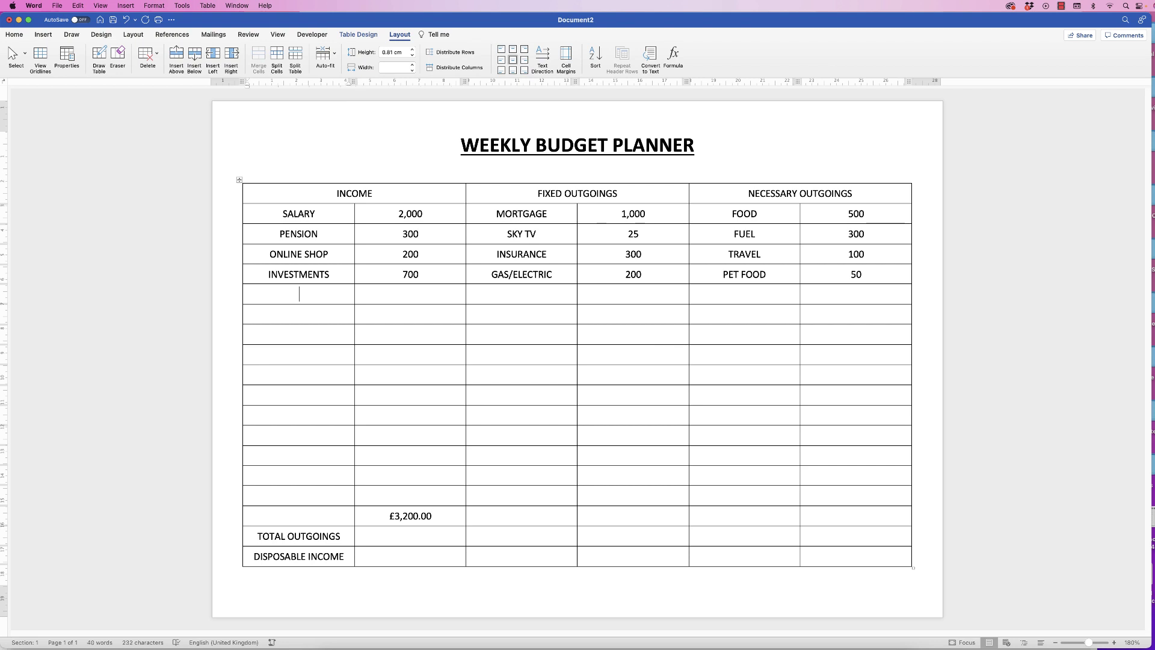
Add the income item GIFT with 10 below INVESTMENTS and recalculate the income total
type("GIFT")
type("10")
left_click(412, 515)
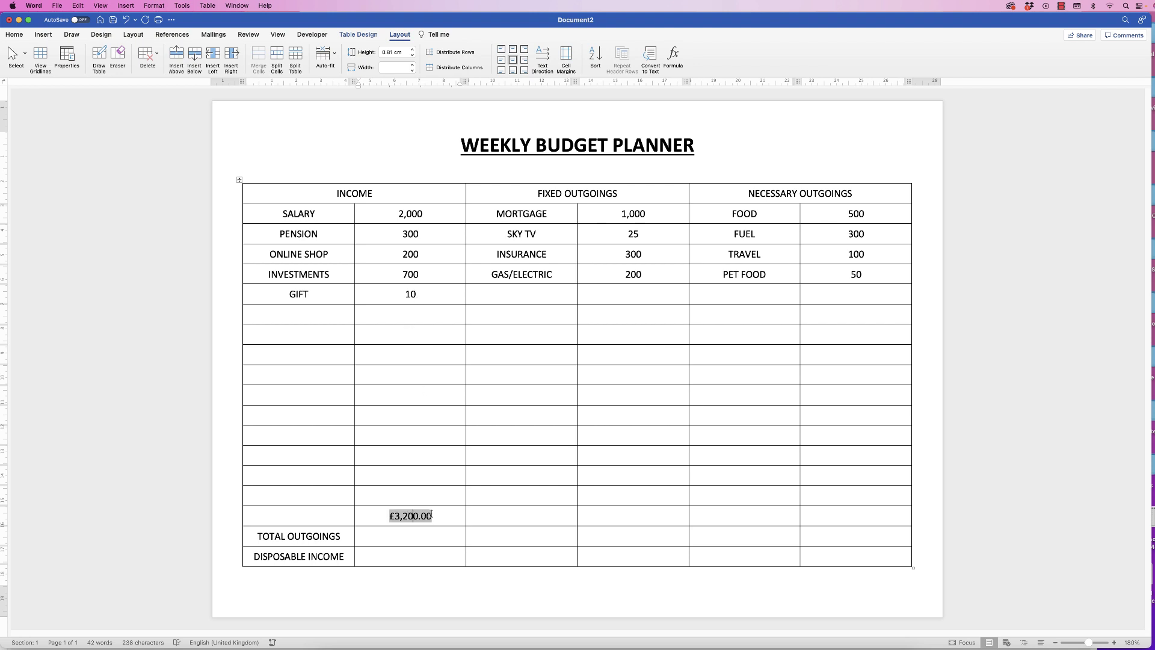
left_click(673, 57)
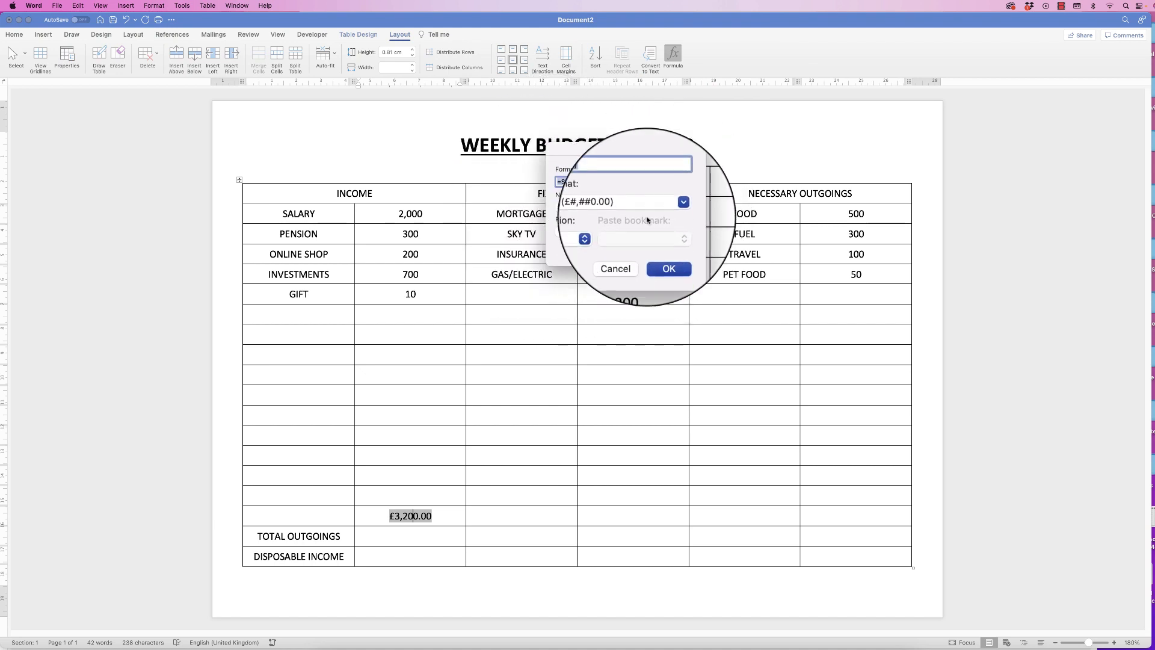
left_click(662, 251)
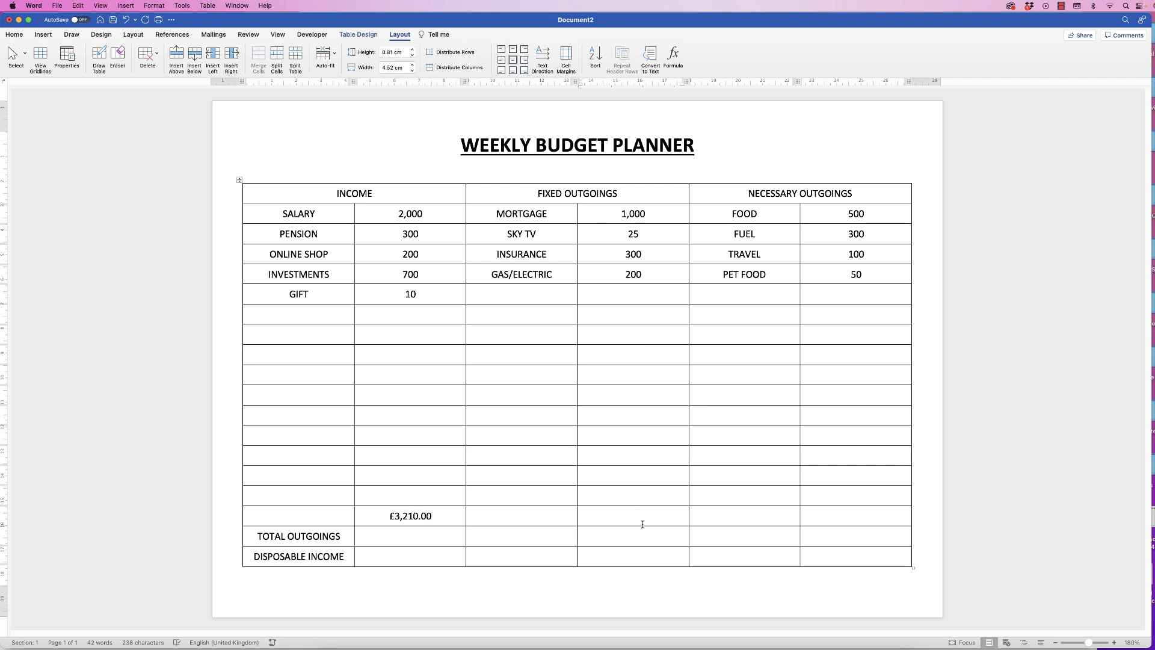
Total the fixed outgoings amounts with =SUM(ABOVE) in the £#,##0.00;(£#,##0.00) number format, in the same row as the income total
left_click(673, 58)
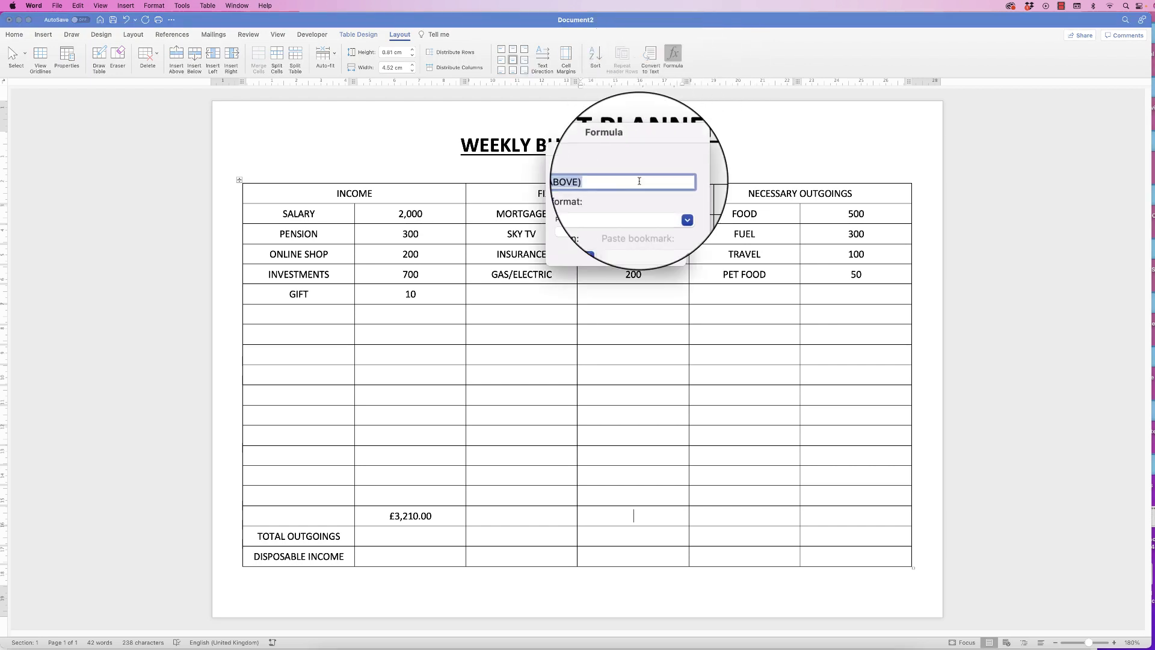
left_click(671, 207)
left_click(581, 235)
left_click(660, 251)
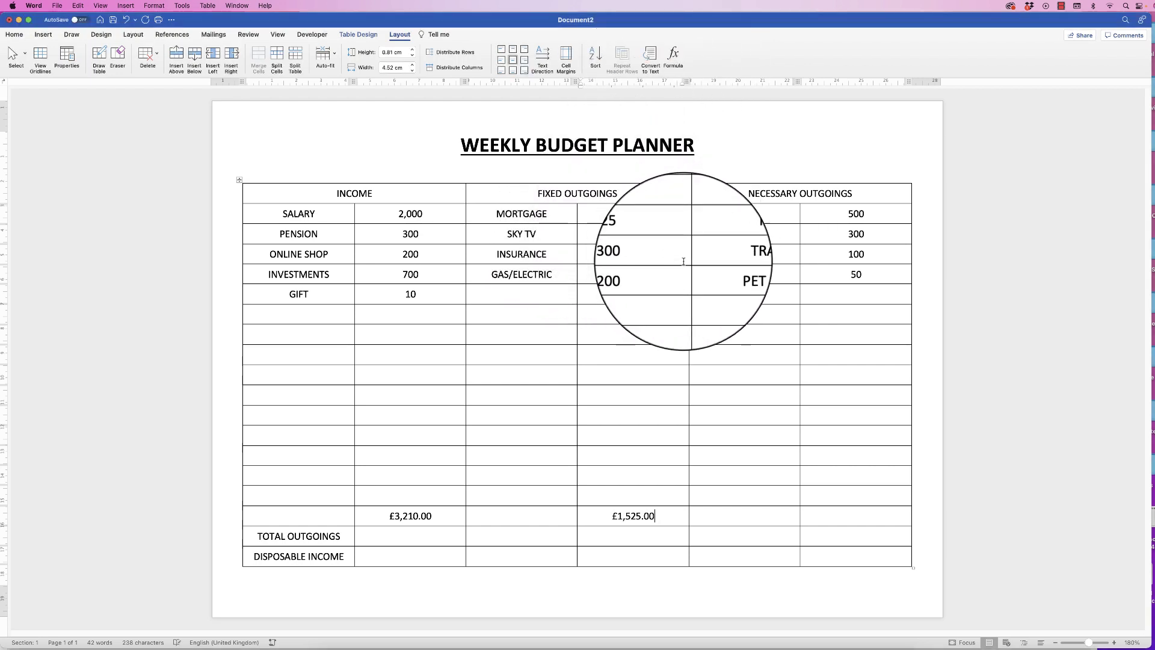
Total the necessary outgoings amounts with =SUM(ABOVE) in the £#,##0.00;(£#,##0.00) number format, in the same totals row
left_click(847, 515)
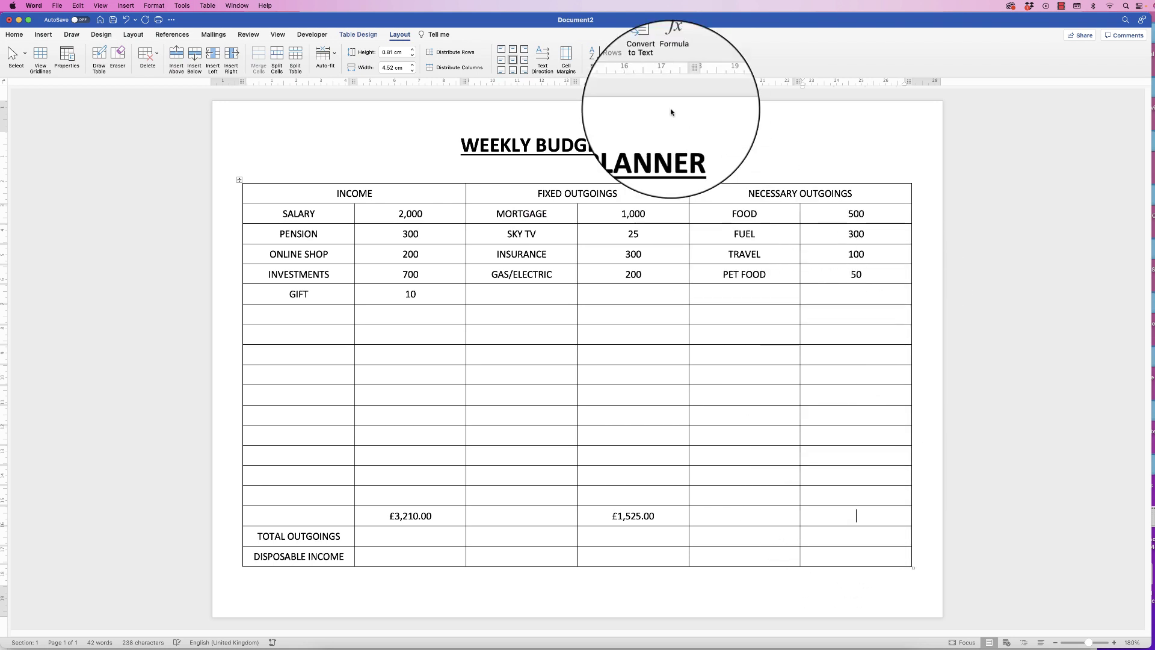
left_click(673, 55)
left_click(671, 206)
left_click(572, 237)
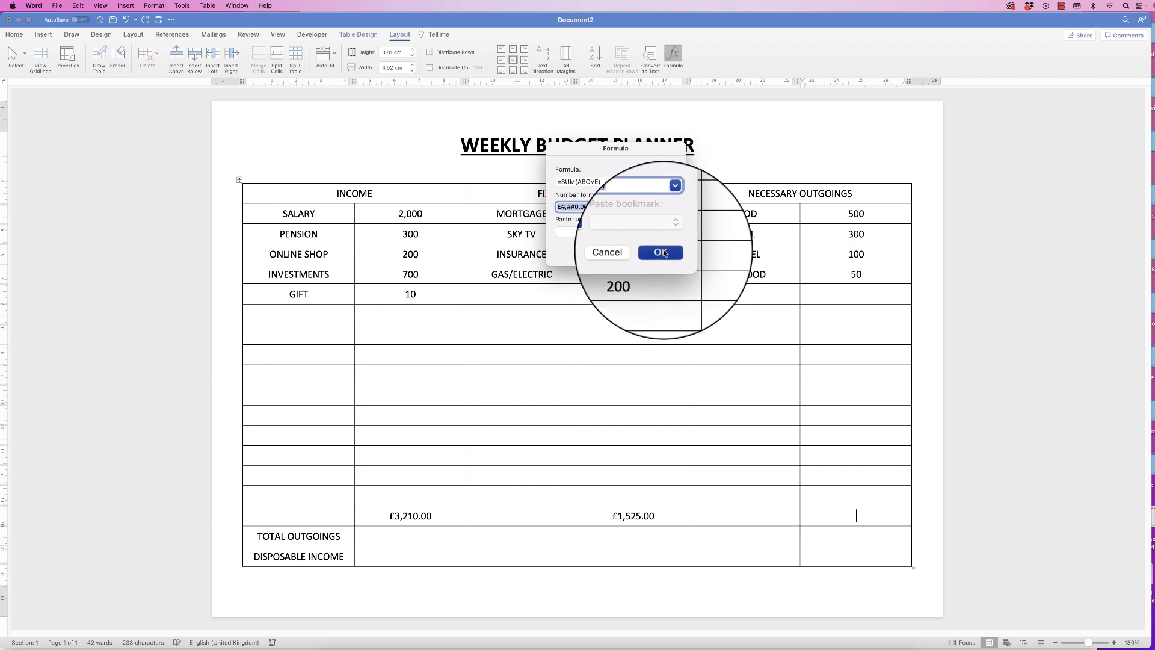
left_click(660, 252)
Make the row with the three column totals bold and increase its font size to 14
left_click_drag(884, 515, 338, 518)
left_click(14, 34)
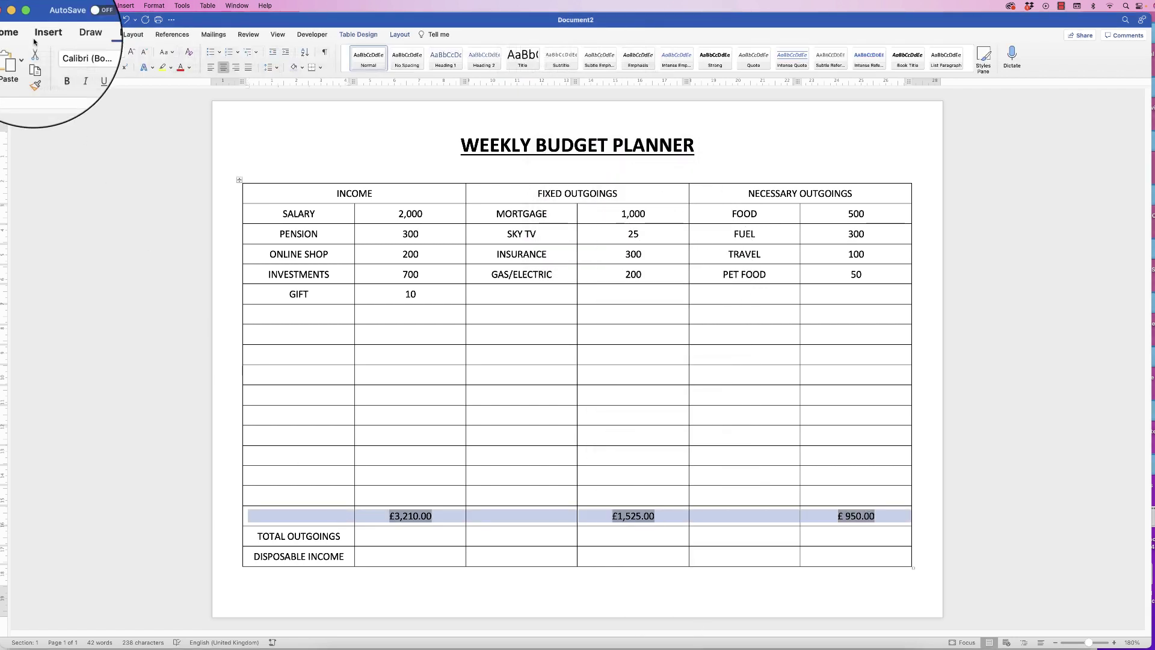
left_click(131, 53)
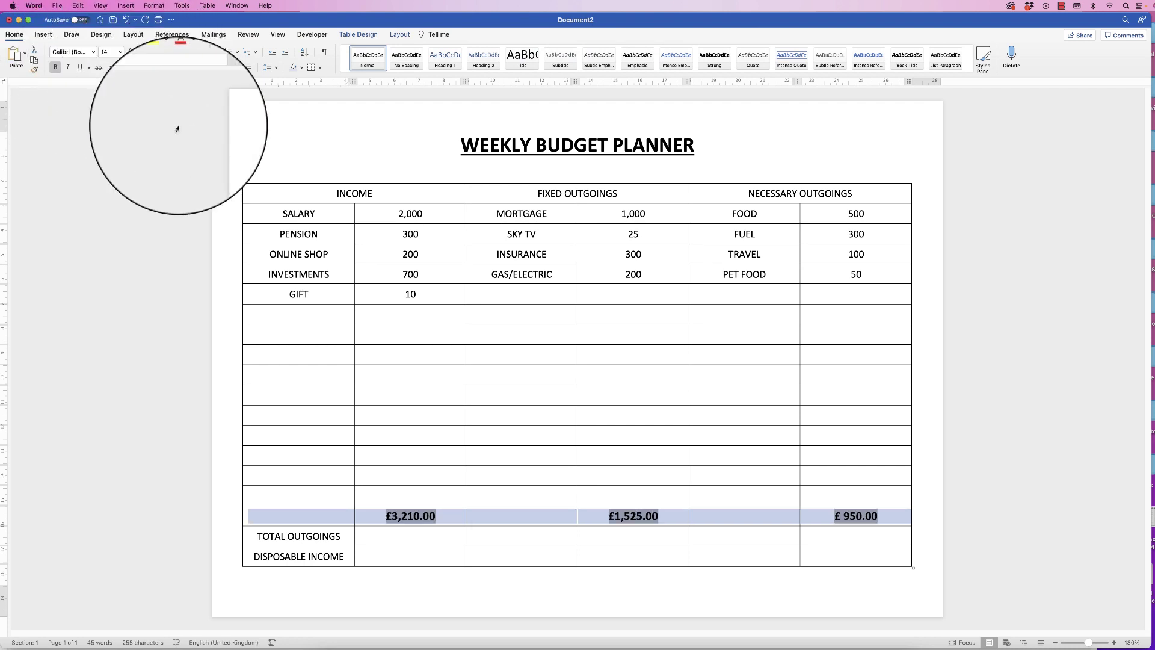
Insert the formula =SUM(D17,F17) in the number format £#,##0.00;(£#,##0.00) in the cell beside TOTAL OUTGOINGS
left_click(457, 543)
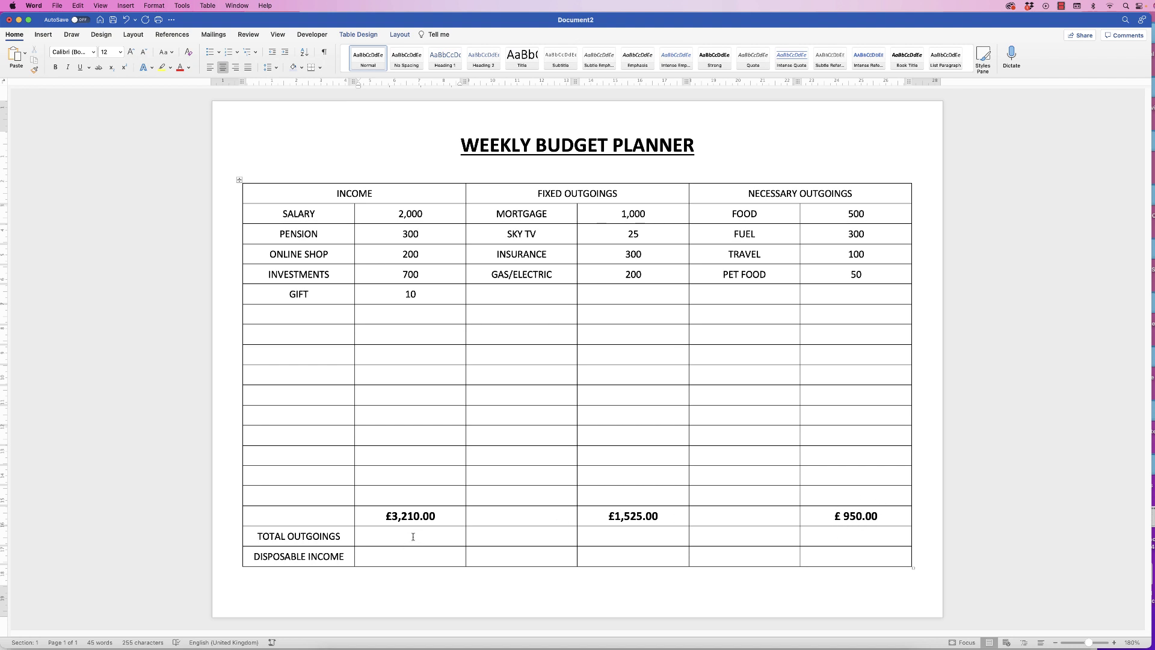
left_click(399, 35)
left_click(673, 57)
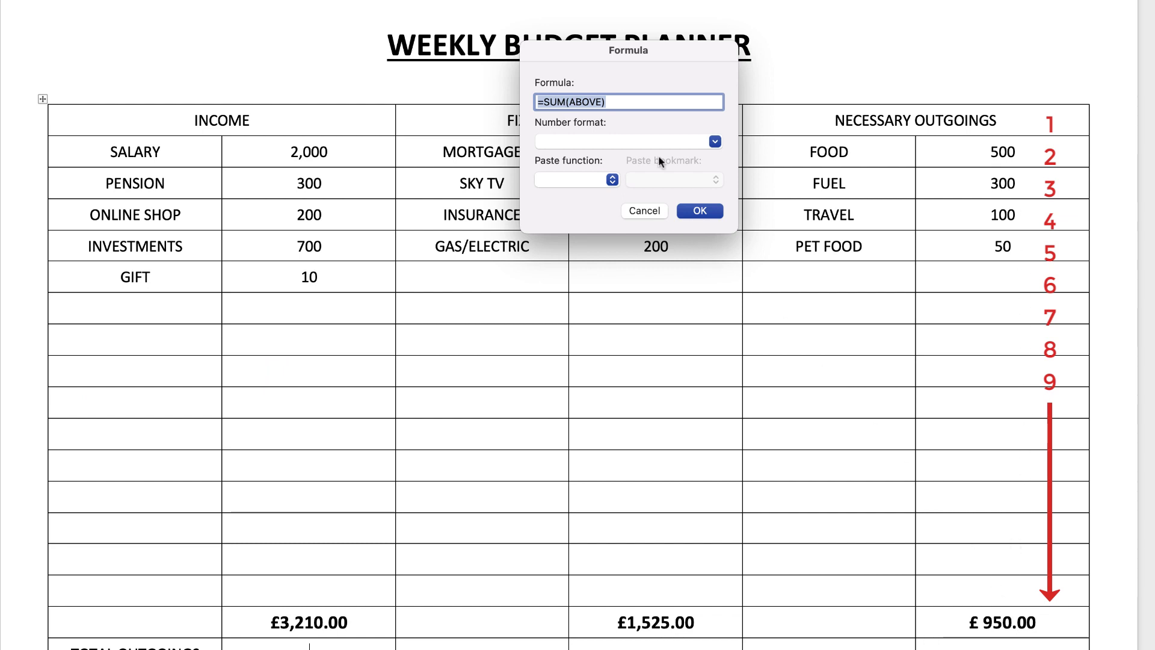
left_click(603, 102)
key("BackSpace")
key("BackSpace")
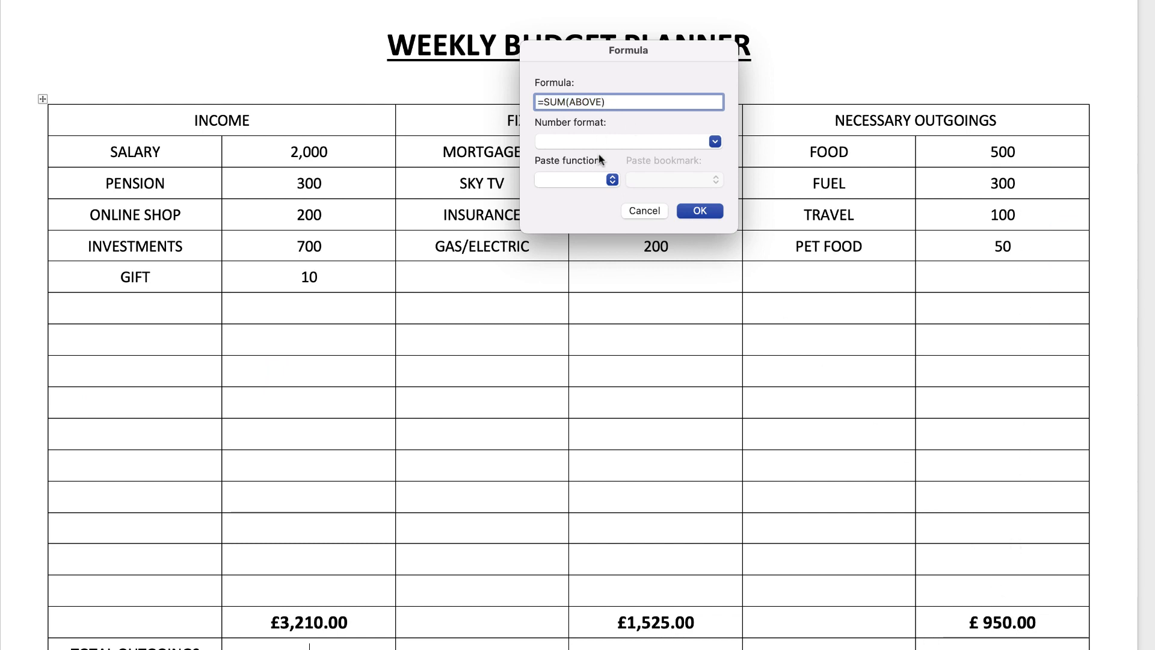
key("BackSpace")
type("D17")
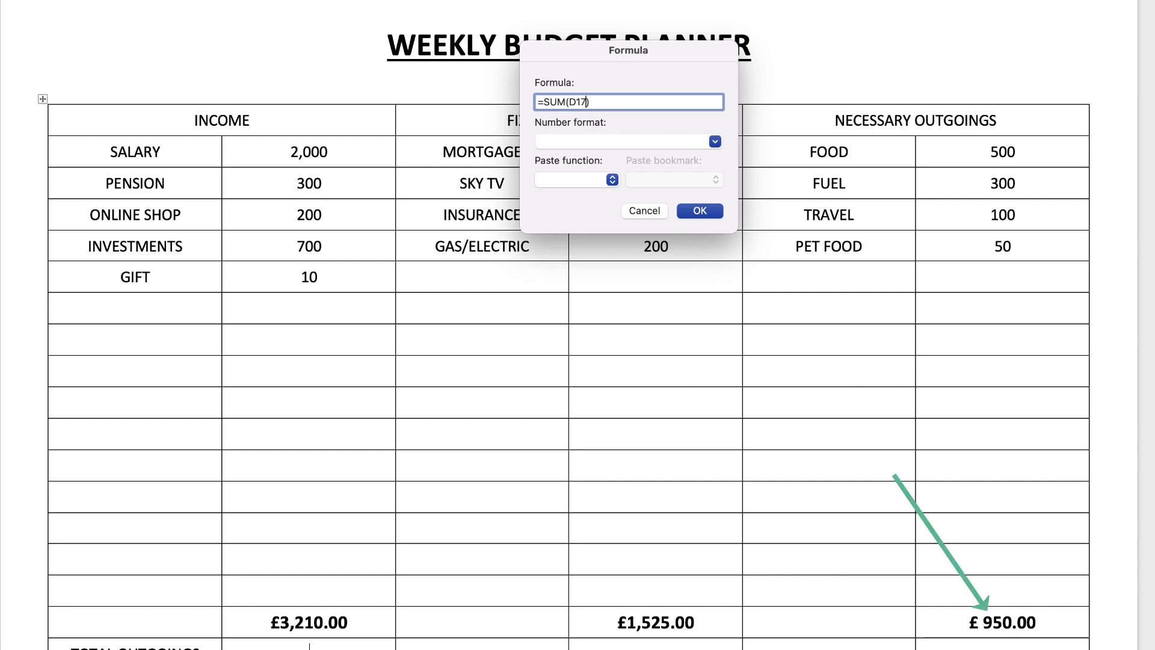
type(",F")
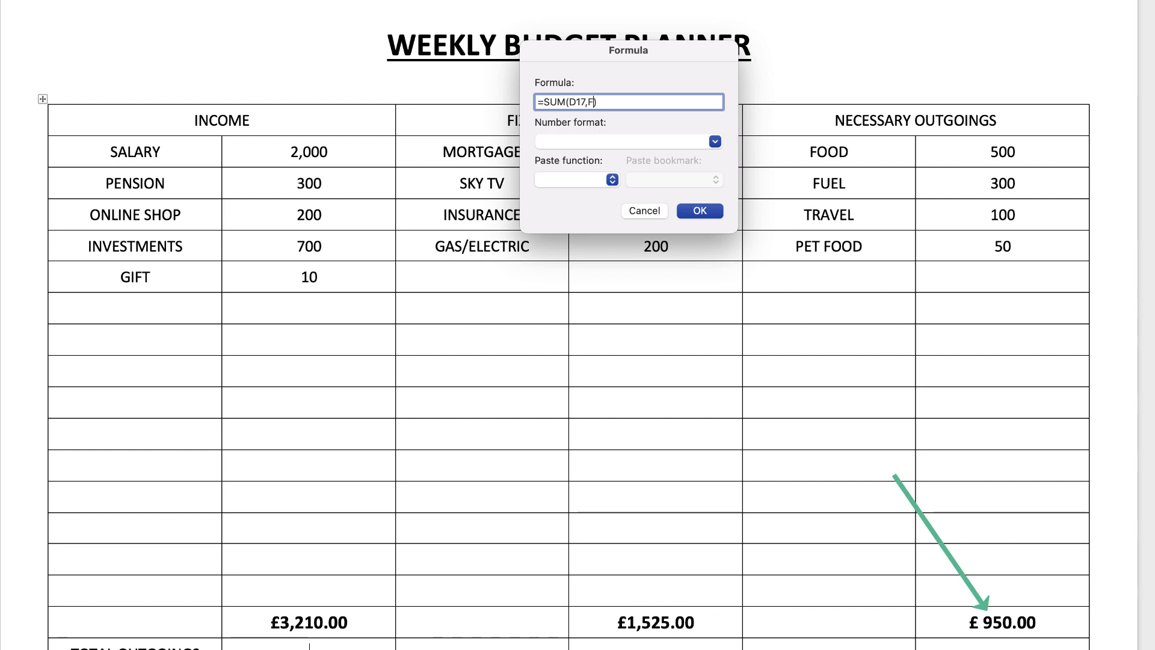
type("17")
left_click(715, 142)
left_click(589, 187)
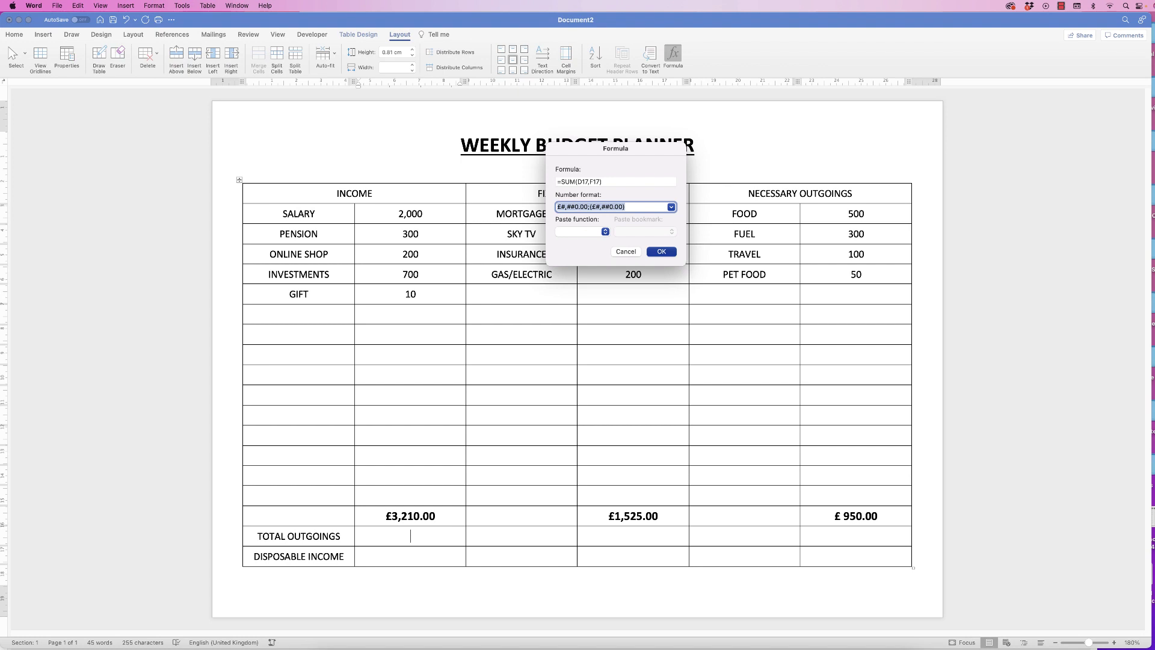
key("Return")
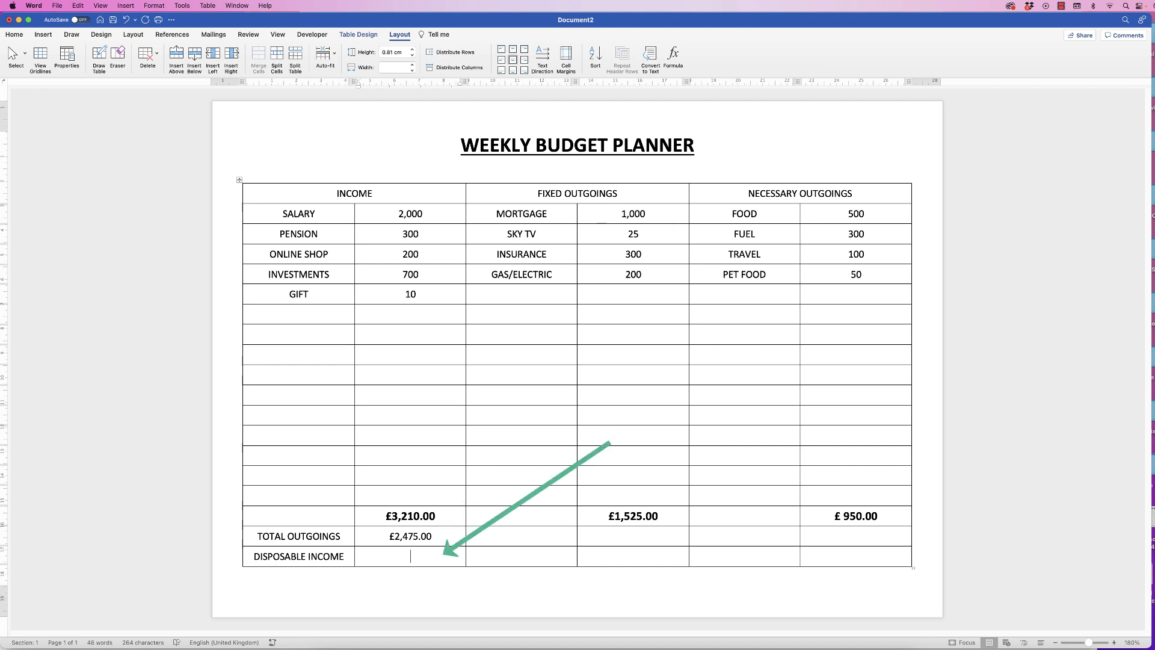
Insert the formula =B17-B18 in the number format £#,##0.00;(£#,##0.00) in the cell beside DISPOSABLE INCOME
left_click(410, 556)
left_click(673, 57)
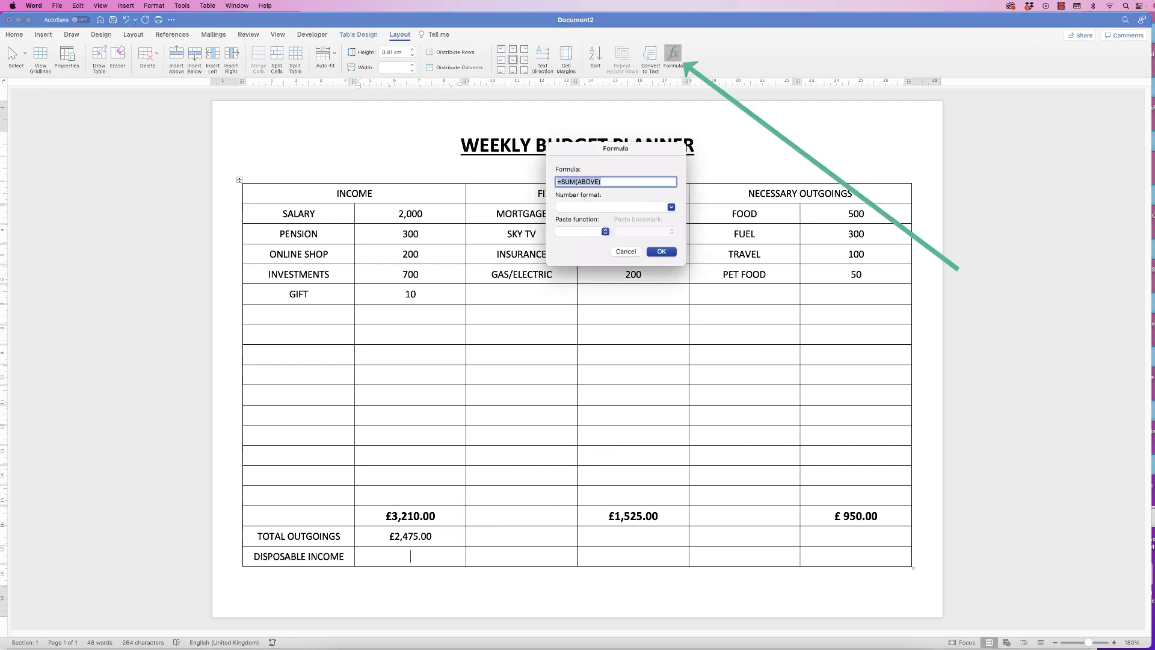
left_click(601, 181)
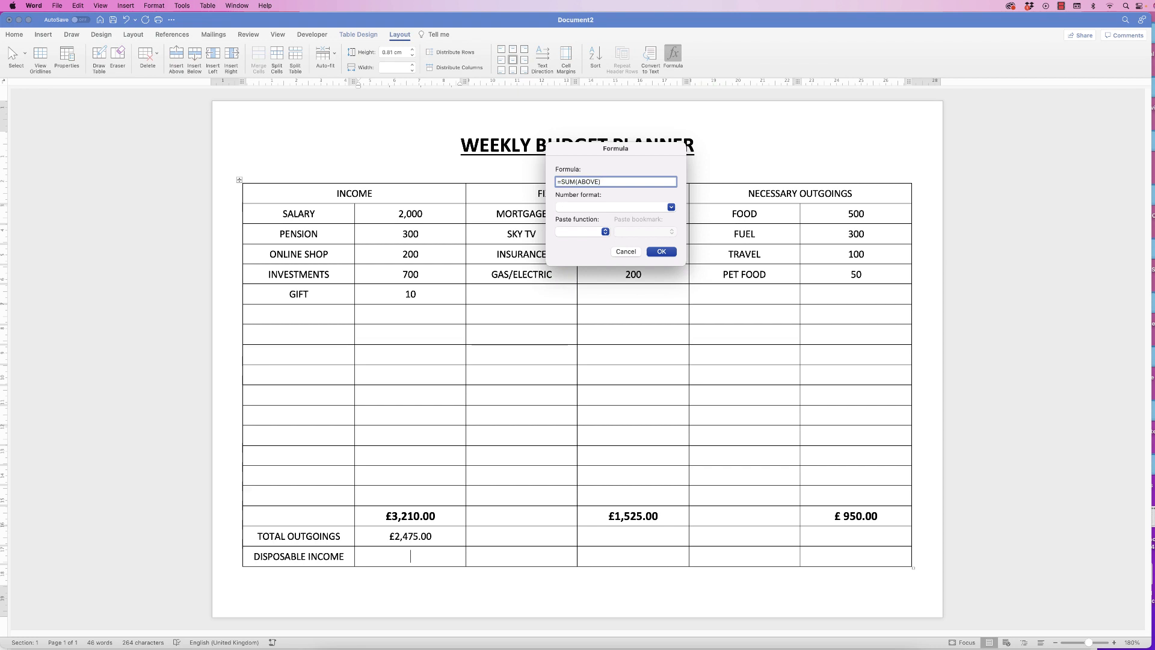
key("BackSpace")
key("BackSpace")
key("BackSpace")
key("BackSpace")
key("BackSpace")
key("BackSpace")
key("BackSpace")
key("BackSpace")
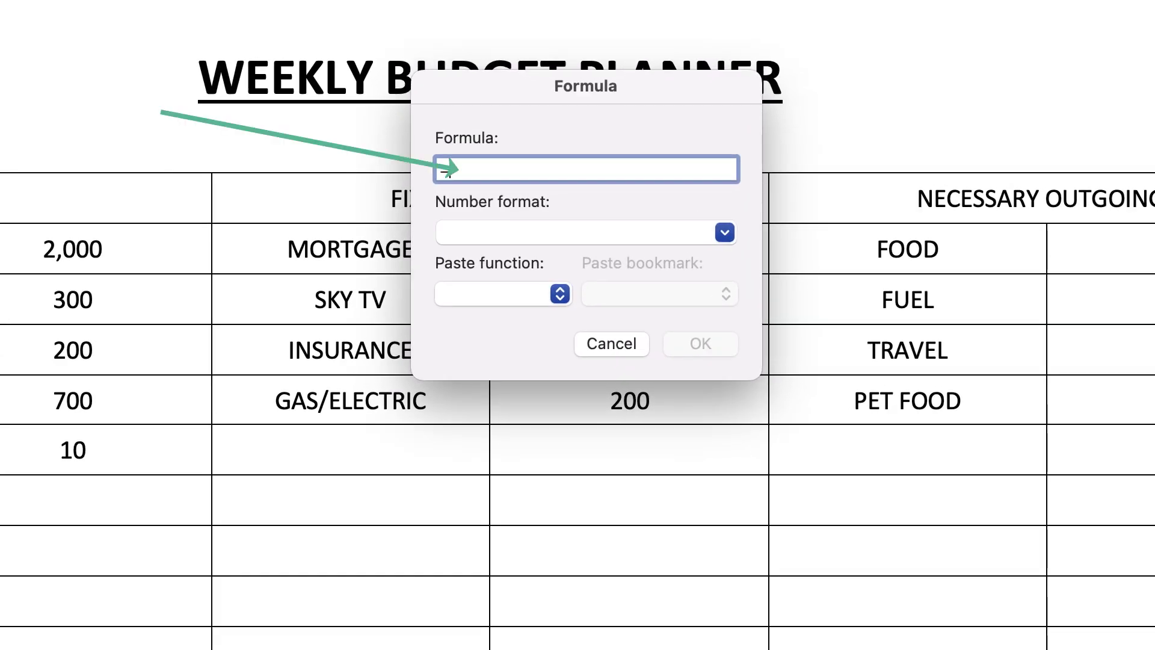
type("B")
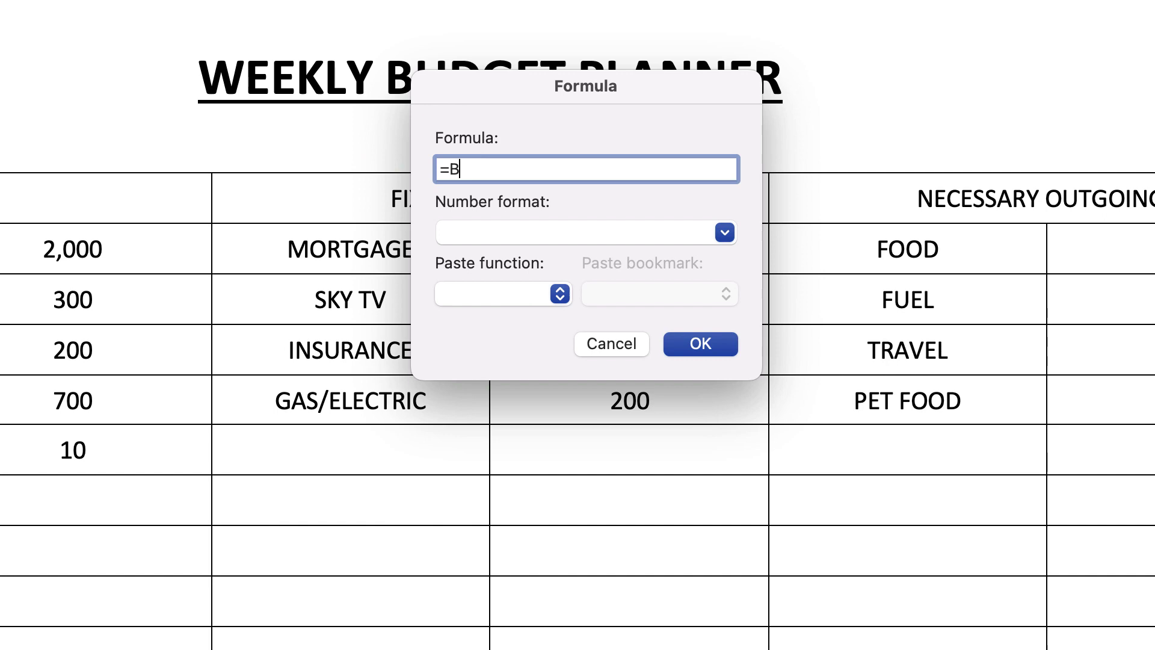
type("17-B")
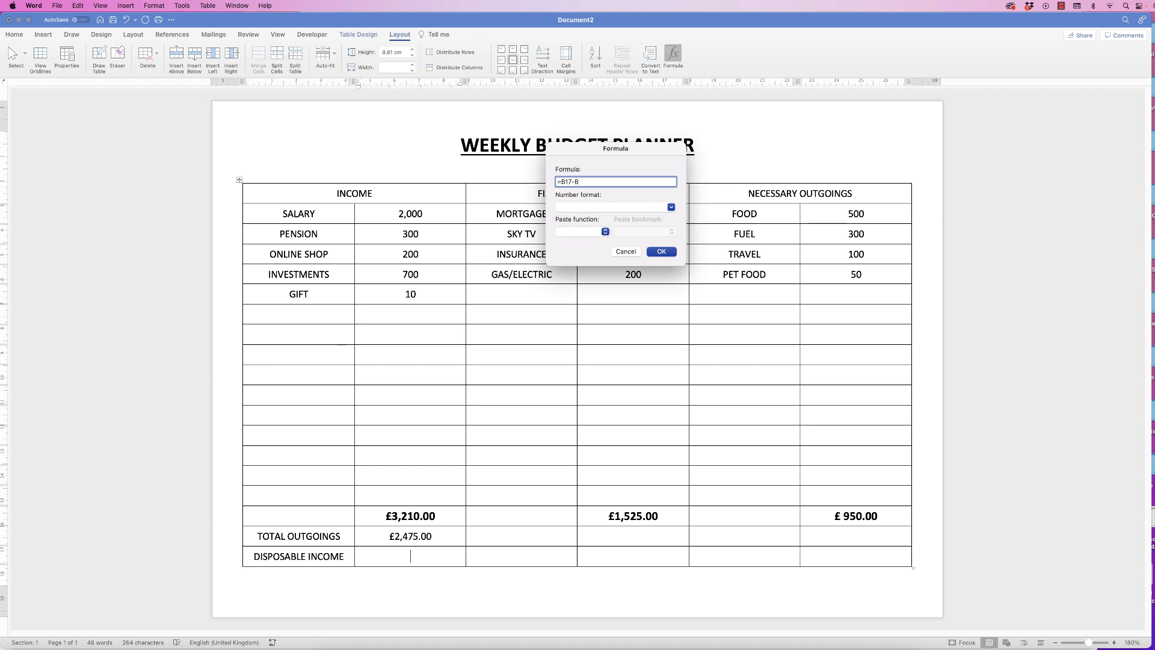
type("18")
left_click(671, 207)
left_click(589, 236)
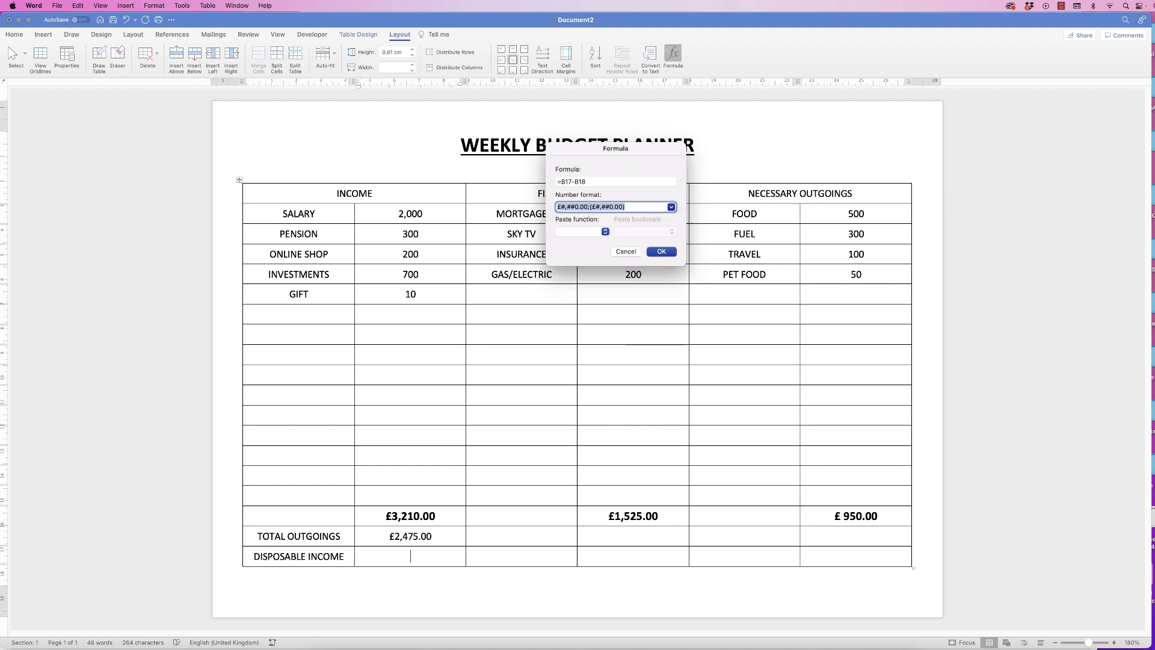
left_click(662, 251)
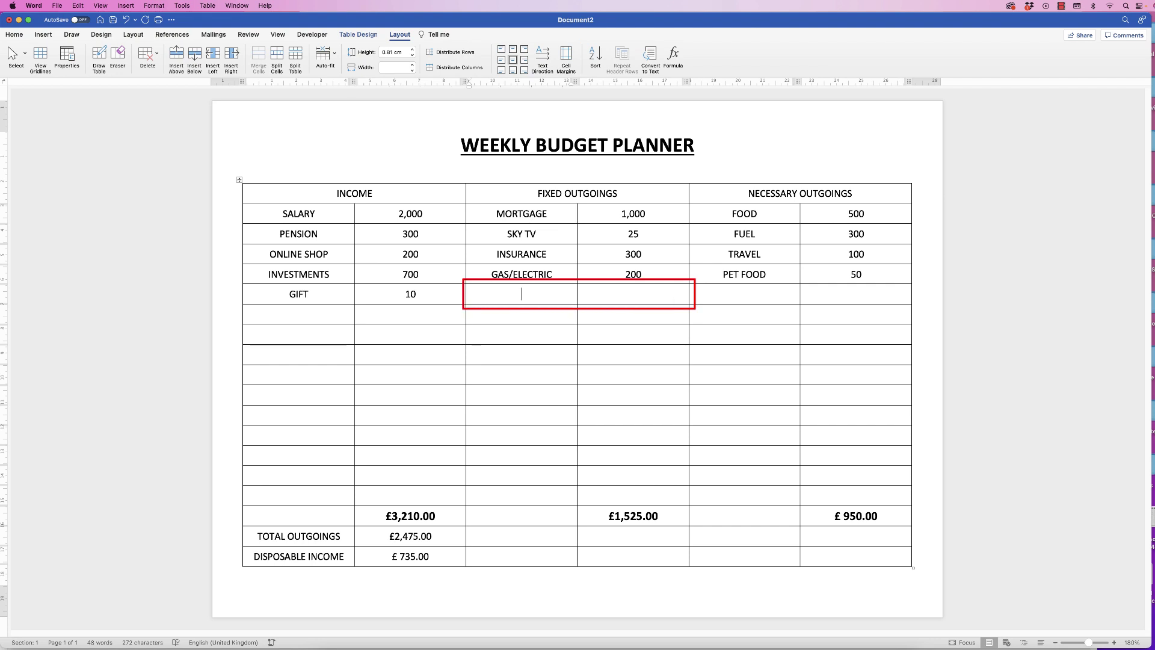
Add the fixed outgoing PET INSURANCE with 100 below GAS/ELECTRIC
type("PET INSUR")
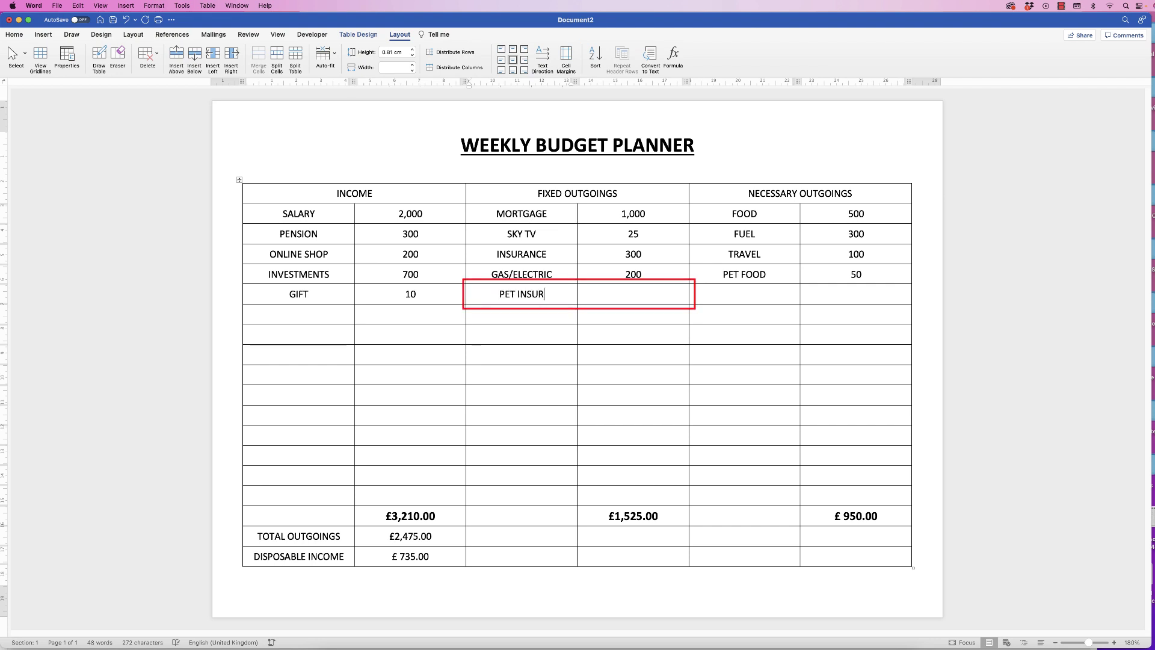
type("ANCE")
key("Tab")
type("100")
left_click(672, 336)
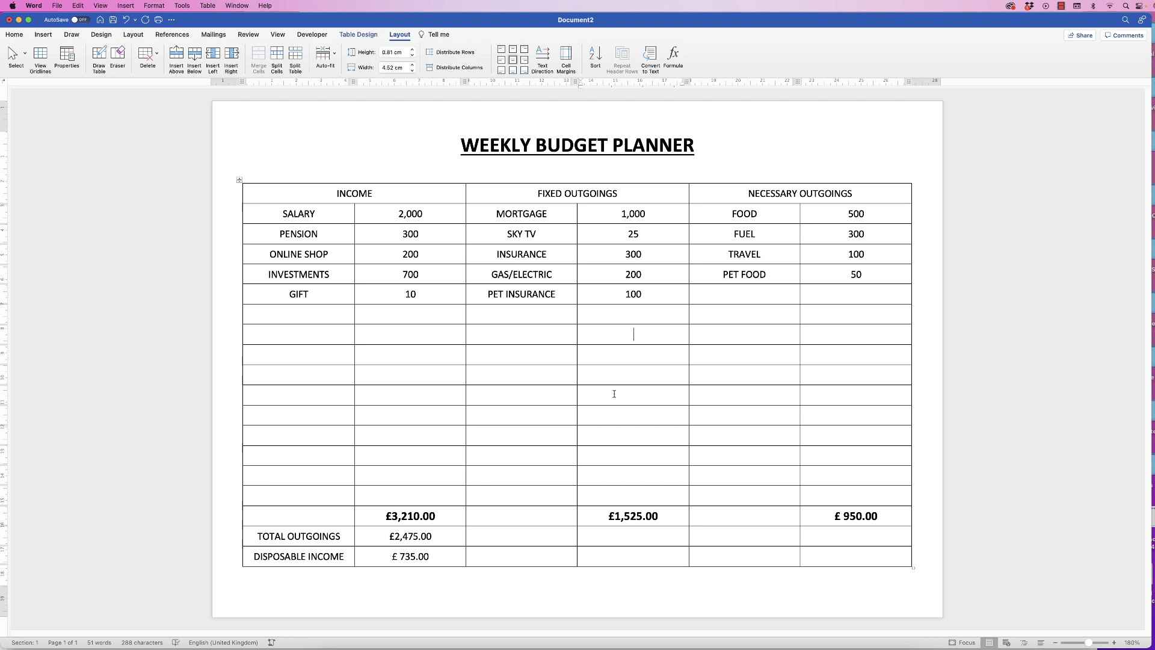
Recalculate the FIXED OUTGOINGS column total with the formula =SUM(ABOVE) in the number format £#,##0.00;(£#,##0.00)
left_click(634, 516)
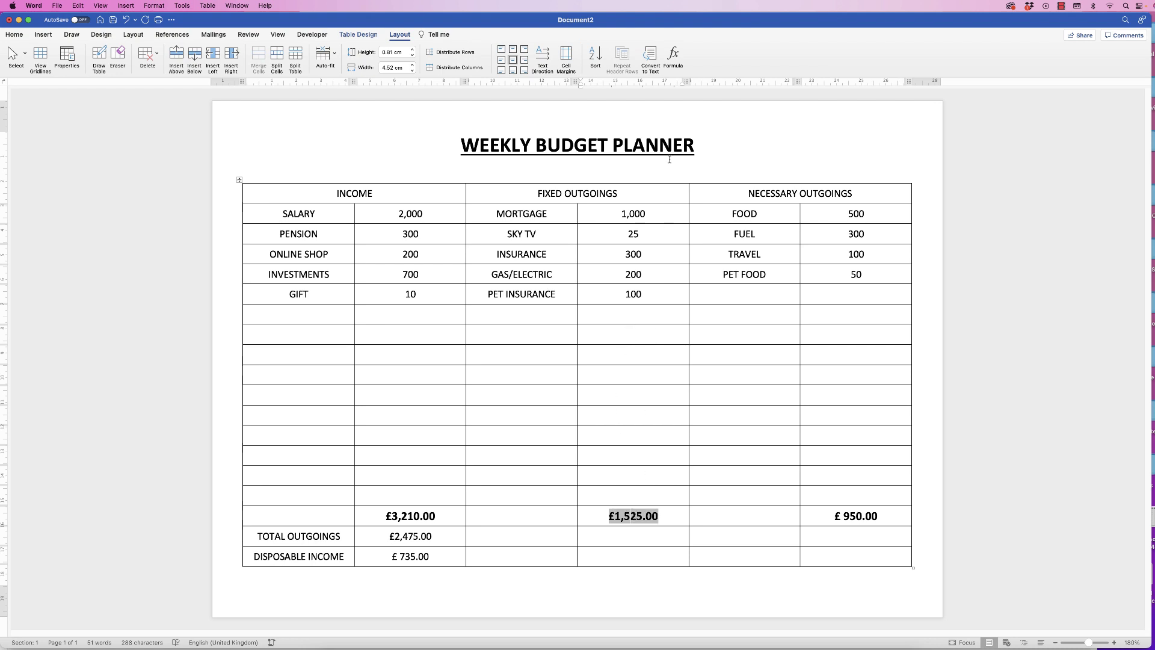
left_click(673, 55)
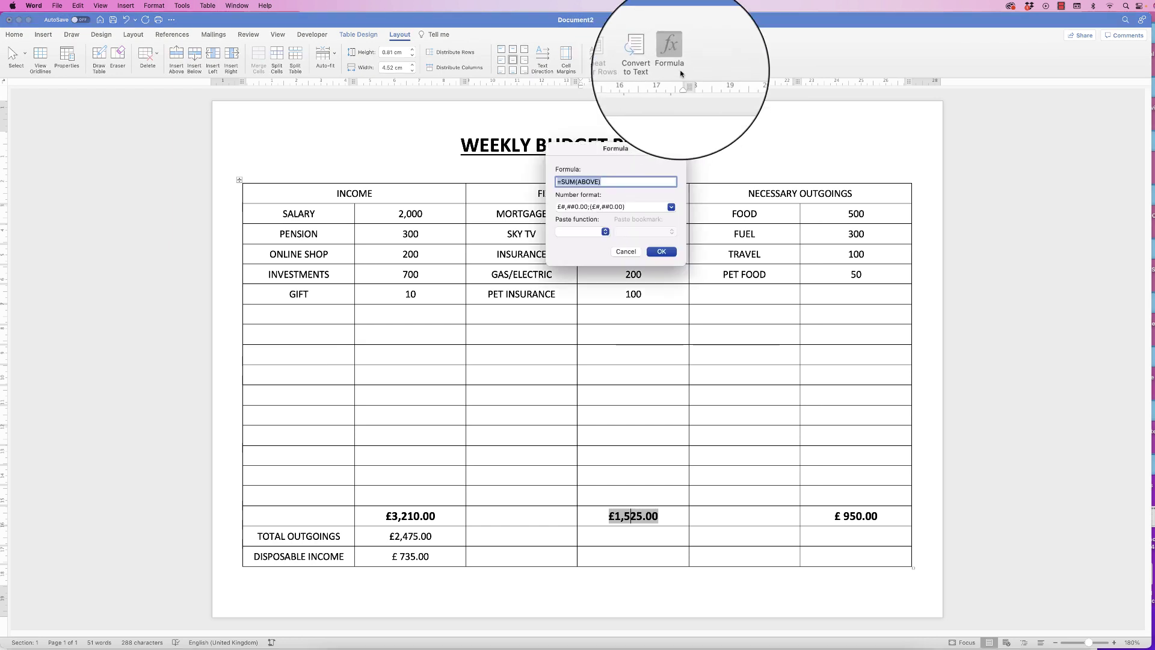
left_click(661, 252)
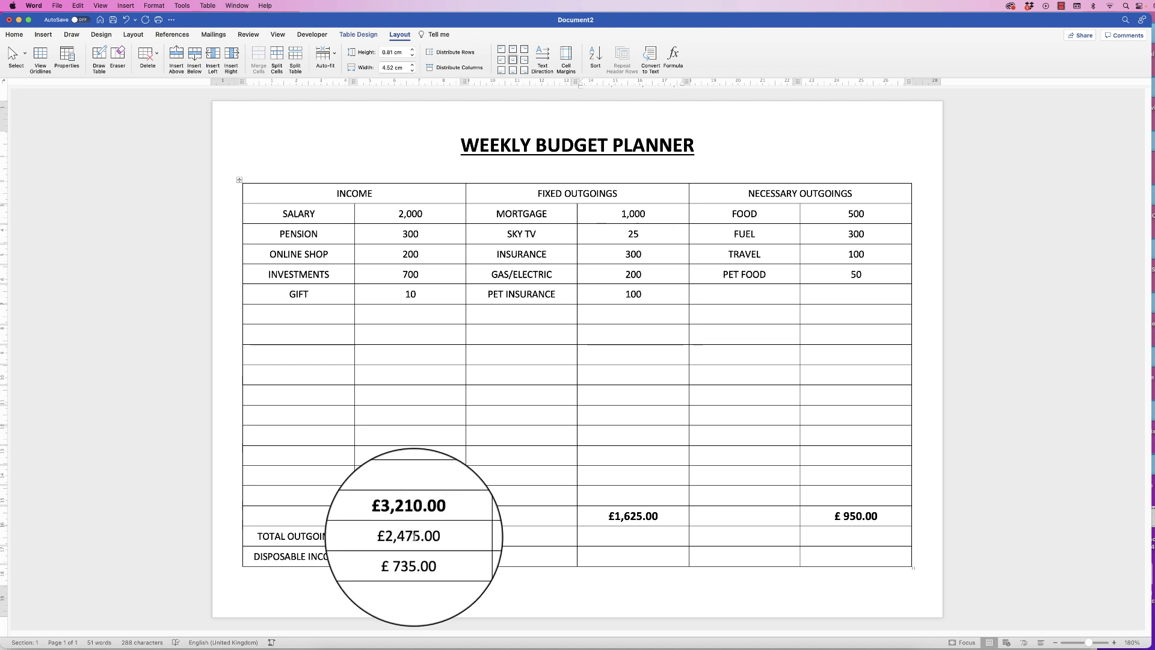
Recalculate the TOTAL OUTGOINGS and DISPOSABLE INCOME amounts by reapplying their existing formulas
left_click(414, 536)
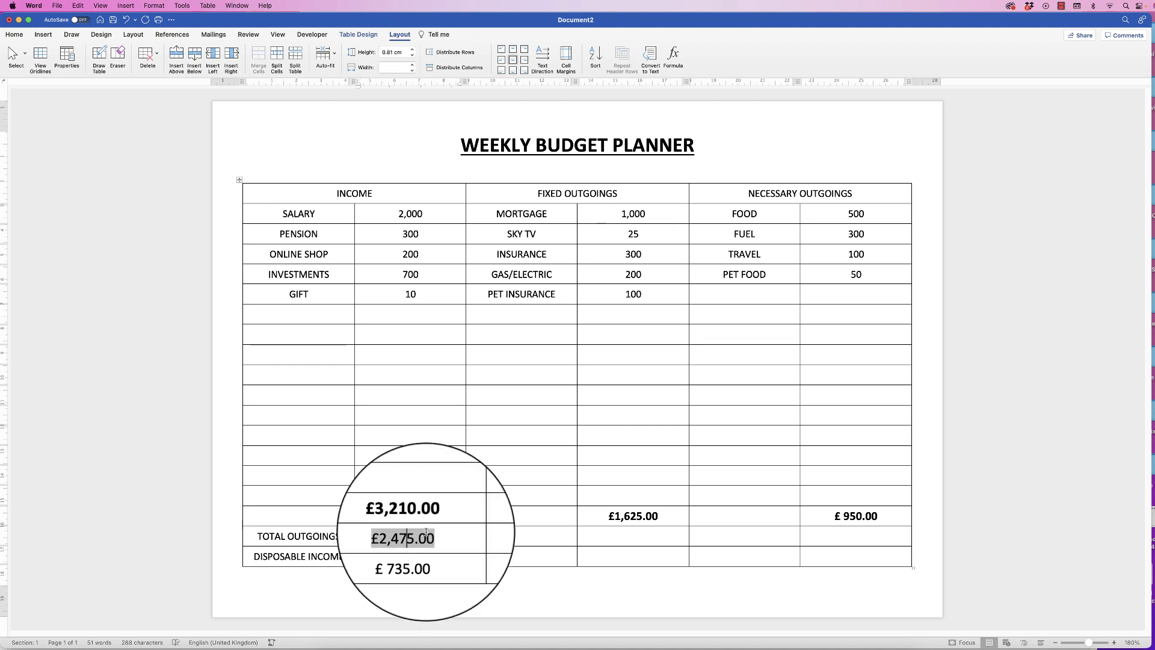
left_click(673, 58)
left_click(661, 251)
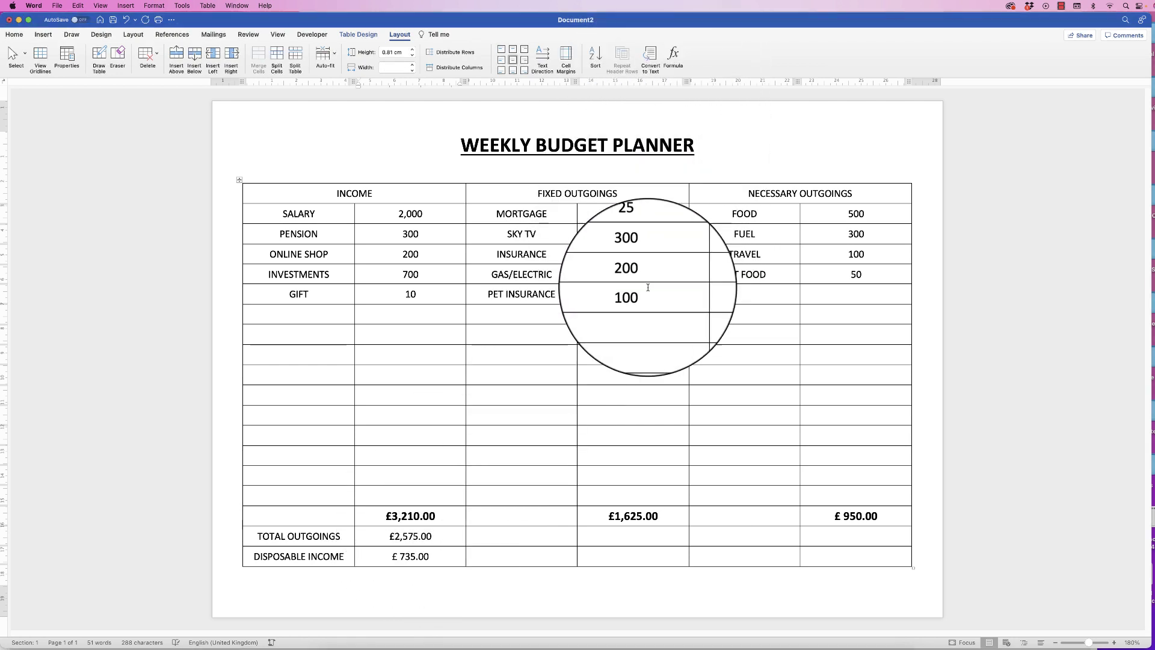
left_click(406, 556)
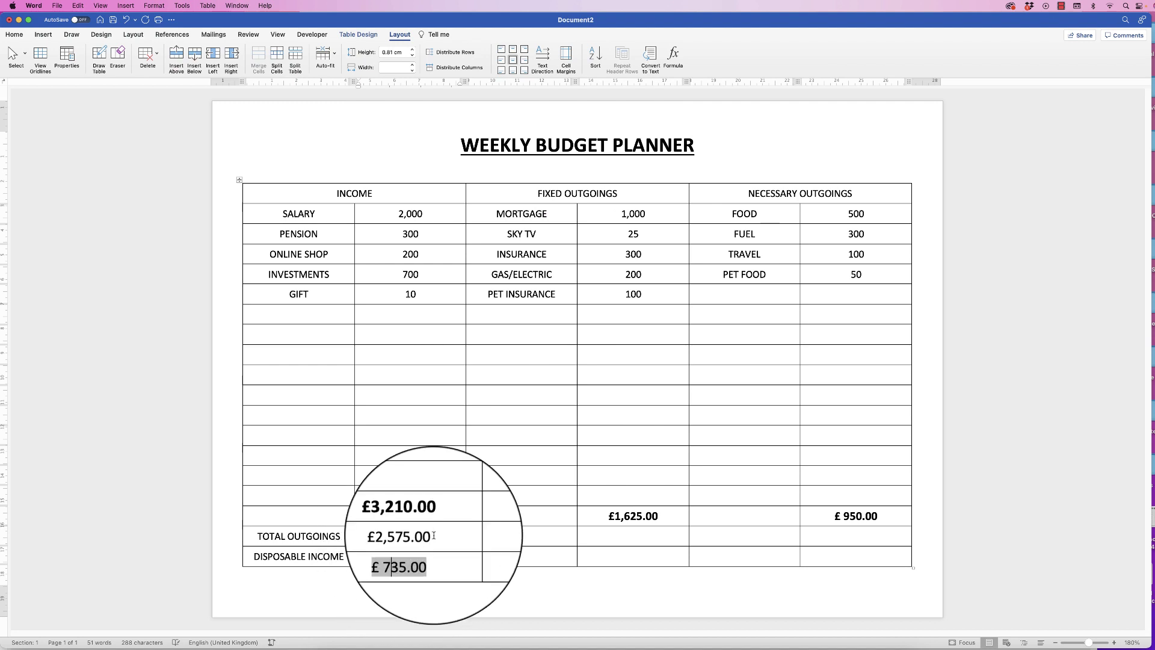
left_click(673, 57)
left_click(660, 251)
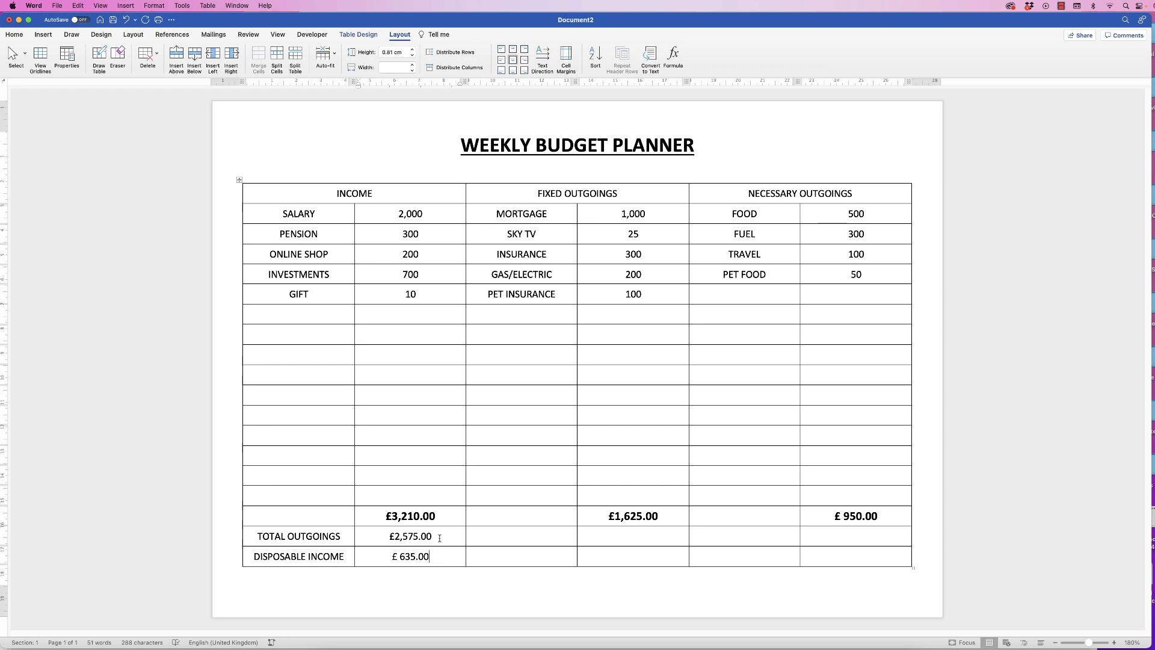
Make the TOTAL OUTGOINGS and DISPOSABLE INCOME amounts bold
left_click_drag(435, 556, 430, 542)
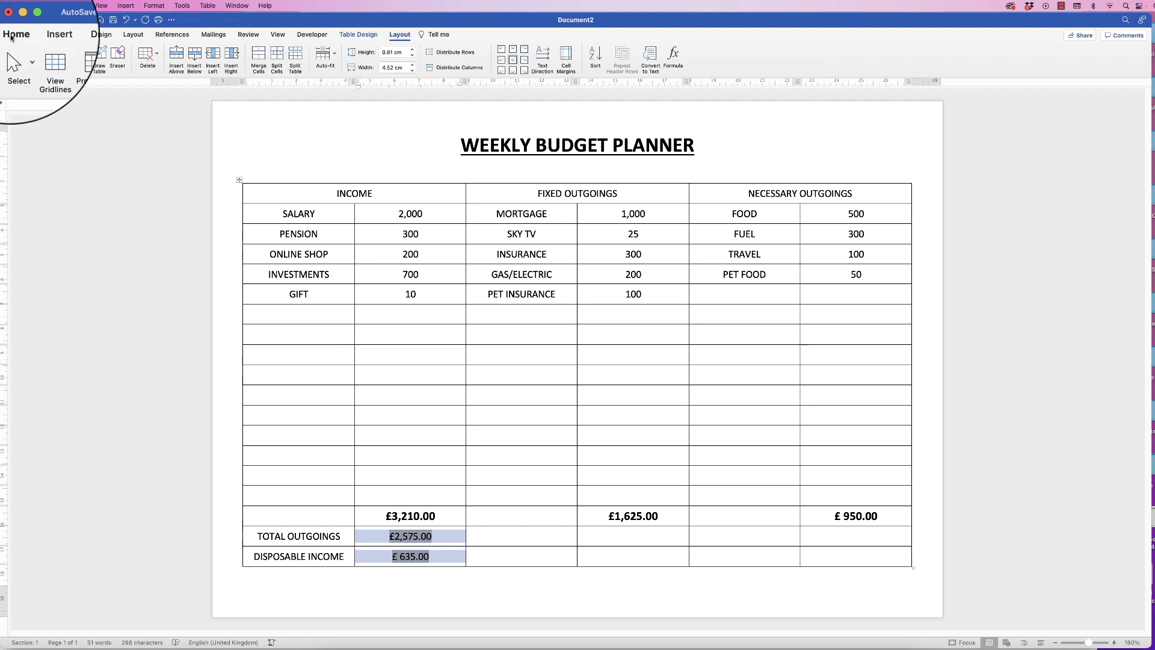
left_click(13, 34)
left_click(54, 67)
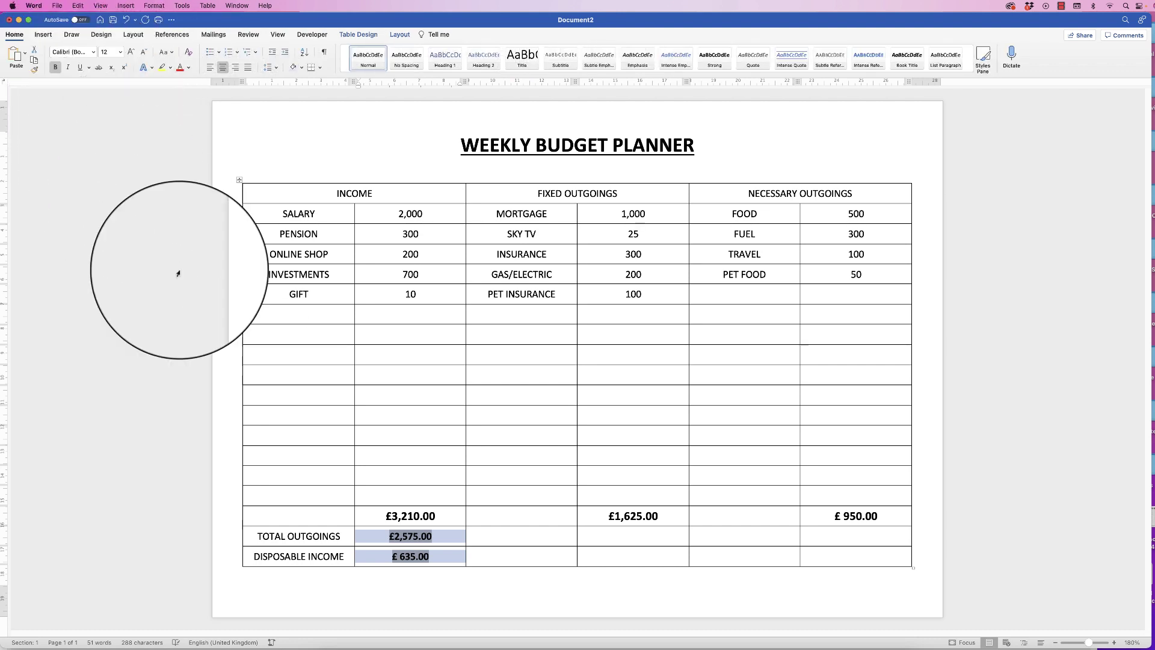
left_click(505, 542)
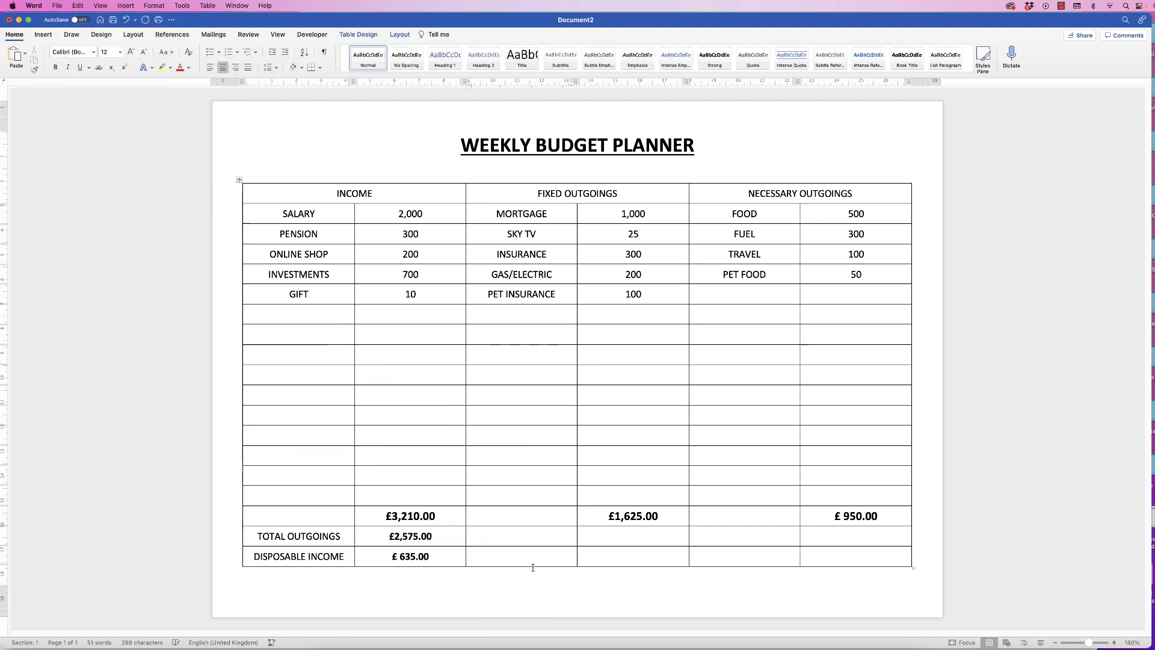
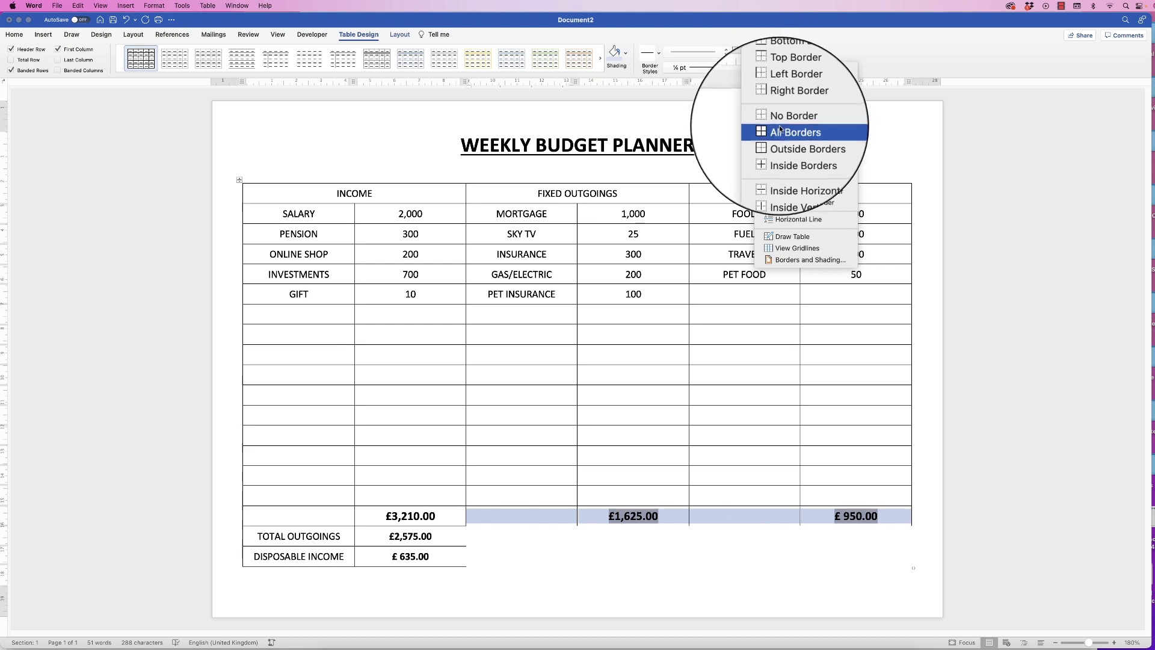
Apply all borders to the FIXED and NECESSARY OUTGOINGS cells of the totals row and to the TOTAL OUTGOINGS and DISPOSABLE INCOME amounts
left_click(782, 133)
left_click_drag(437, 555, 436, 536)
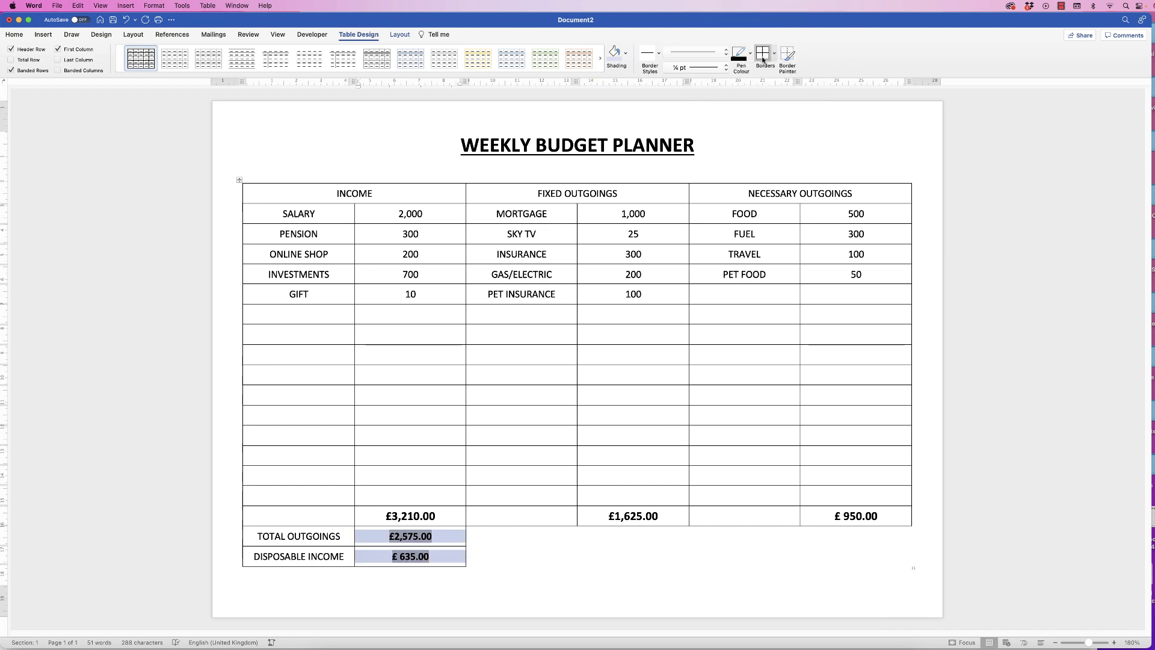
left_click(522, 556)
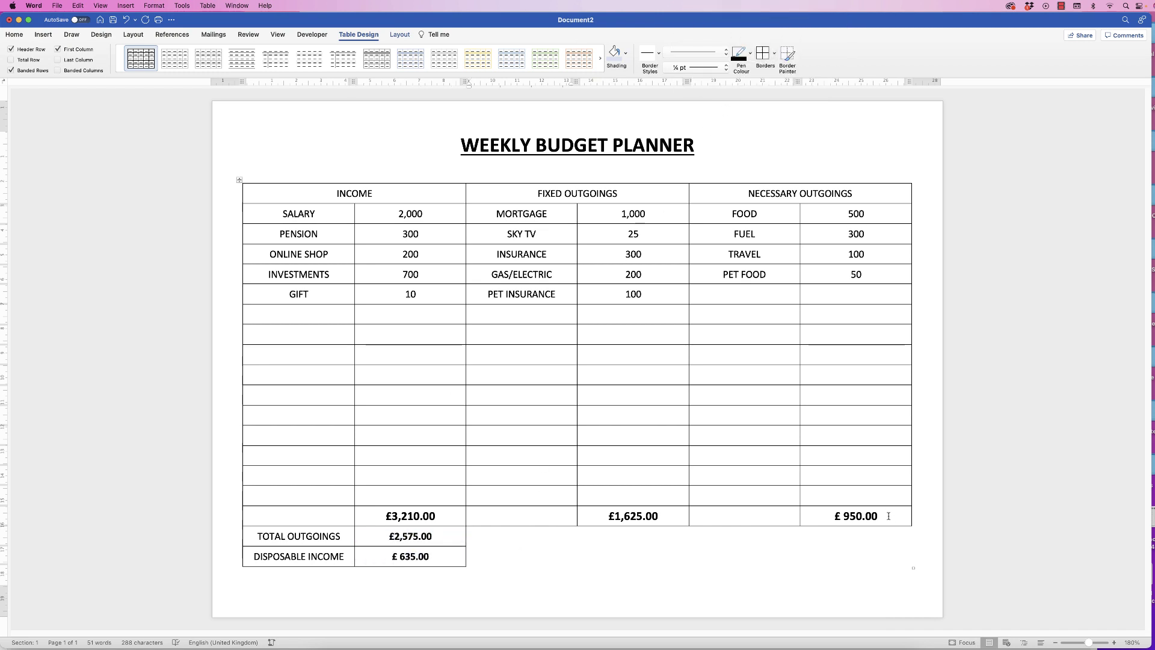
Put 2¼ pt outside borders around the rows from the headings down to the column totals, and around the heading row
left_click_drag(889, 516, 321, 209)
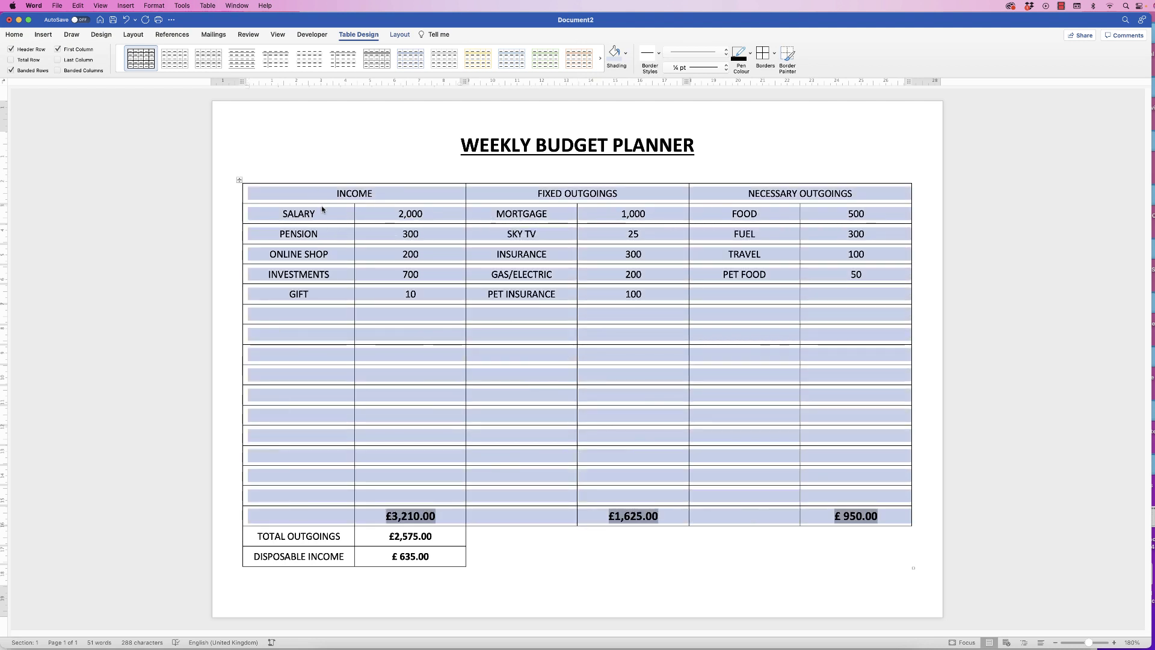
left_click(725, 67)
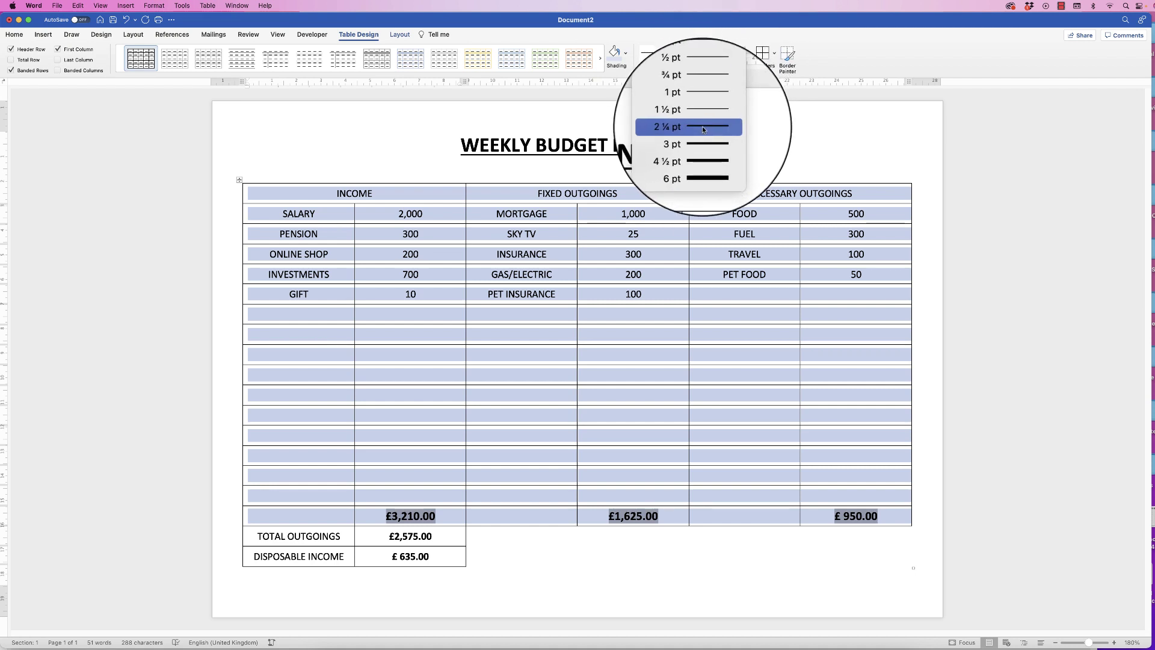
left_click(702, 128)
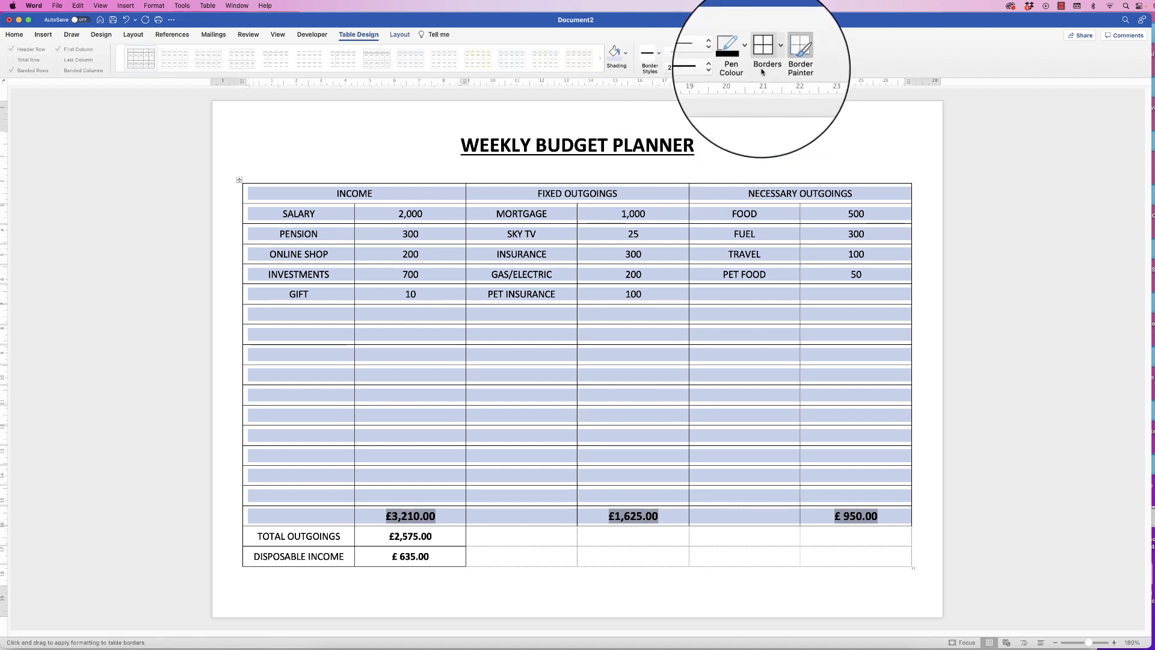
left_click(774, 55)
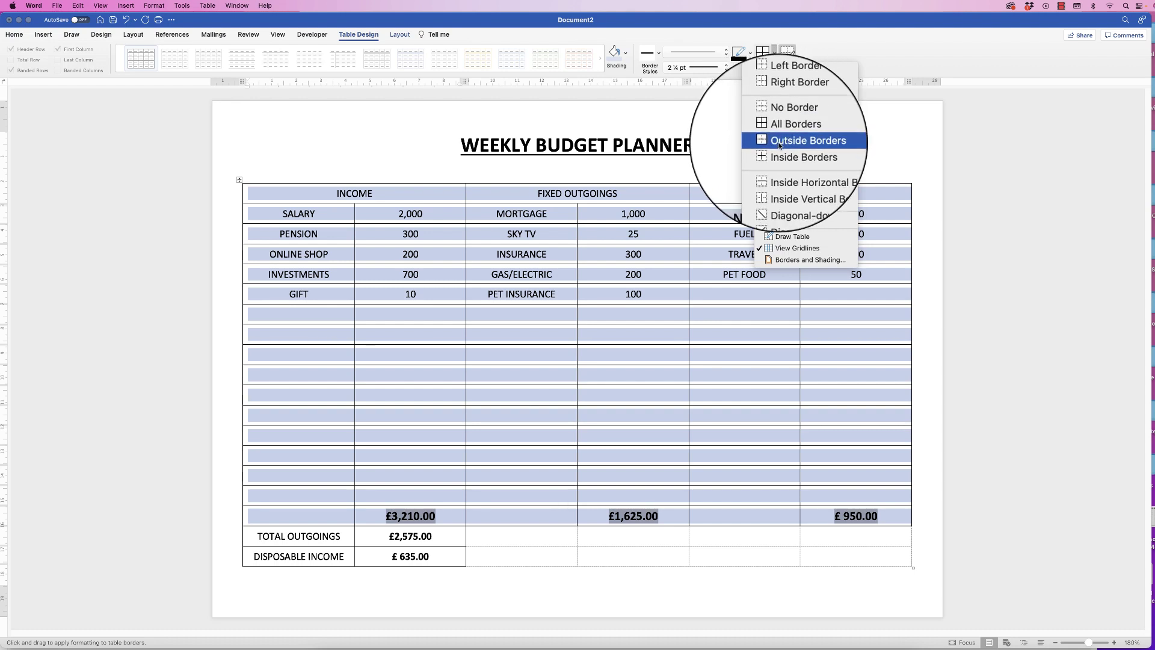
left_click(783, 145)
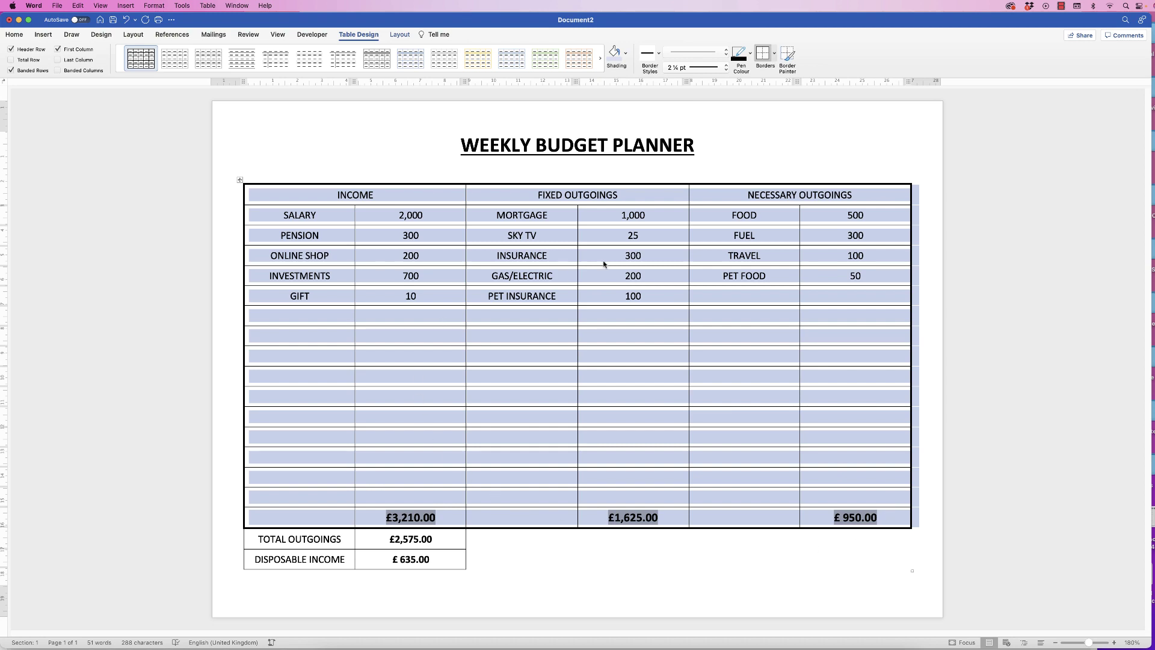
left_click(782, 166)
left_click_drag(884, 195, 450, 194)
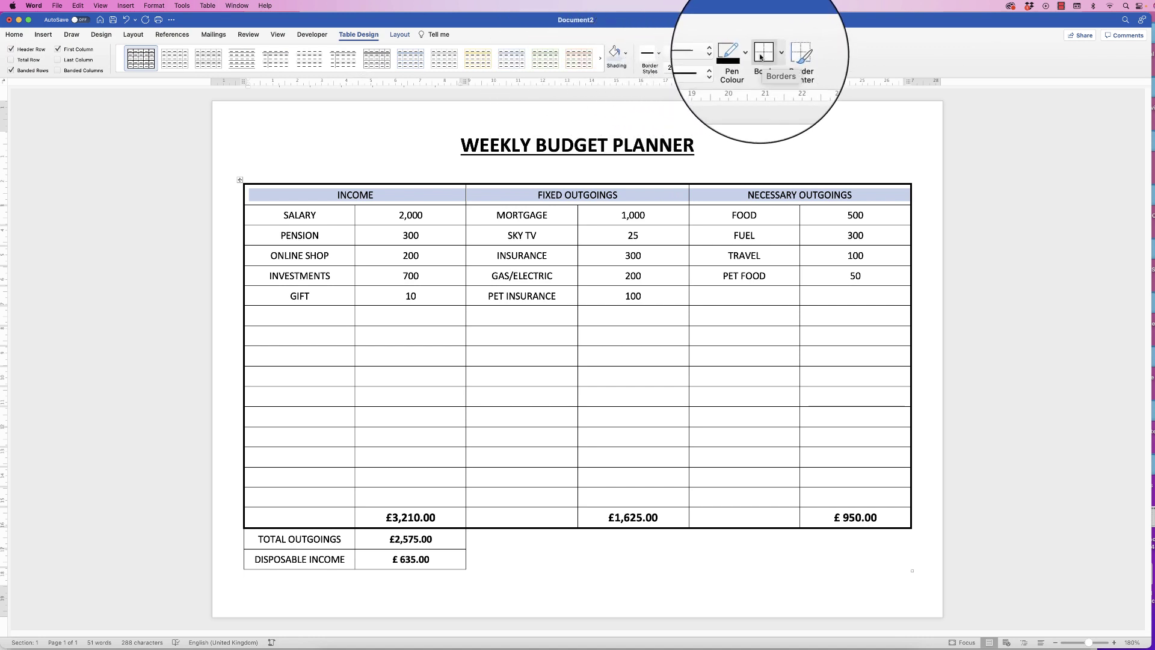
left_click(762, 54)
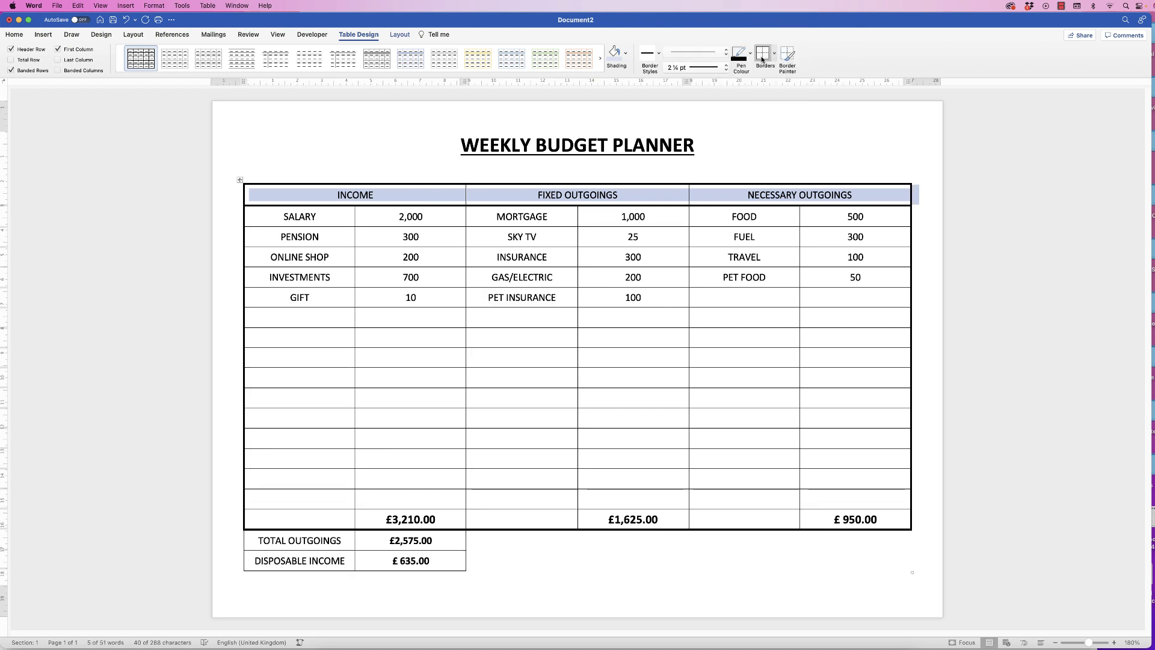
Put 2¼ pt outside borders around each of the three column totals and around the TOTAL OUTGOINGS and DISPOSABLE INCOME block
left_click(816, 518)
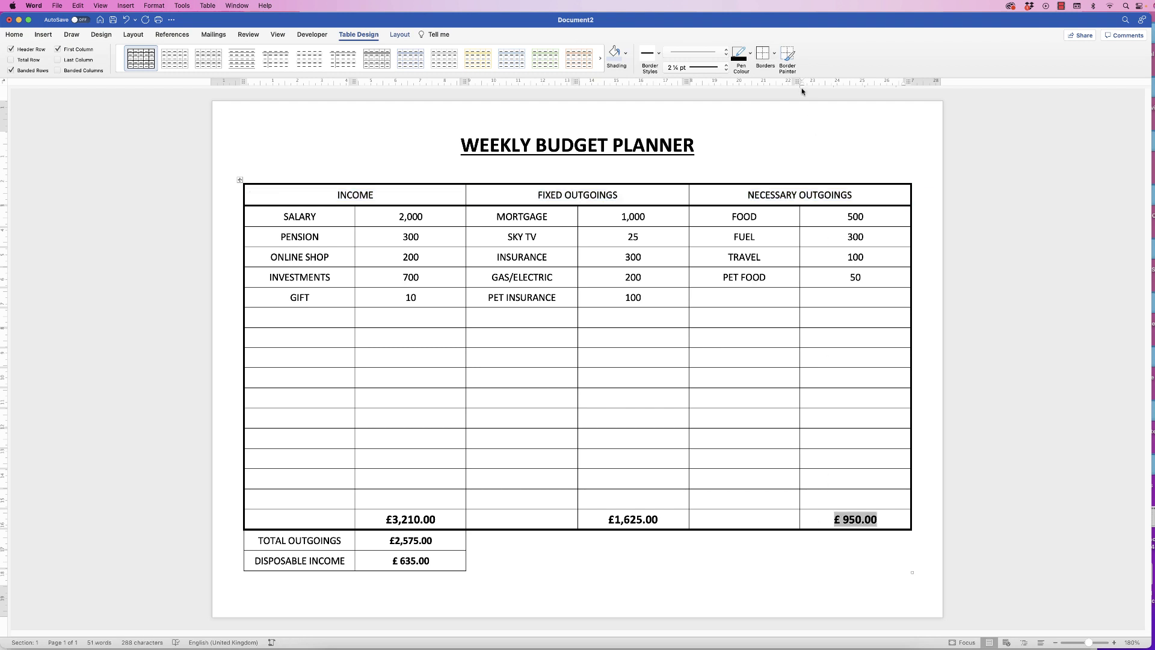
left_click(762, 55)
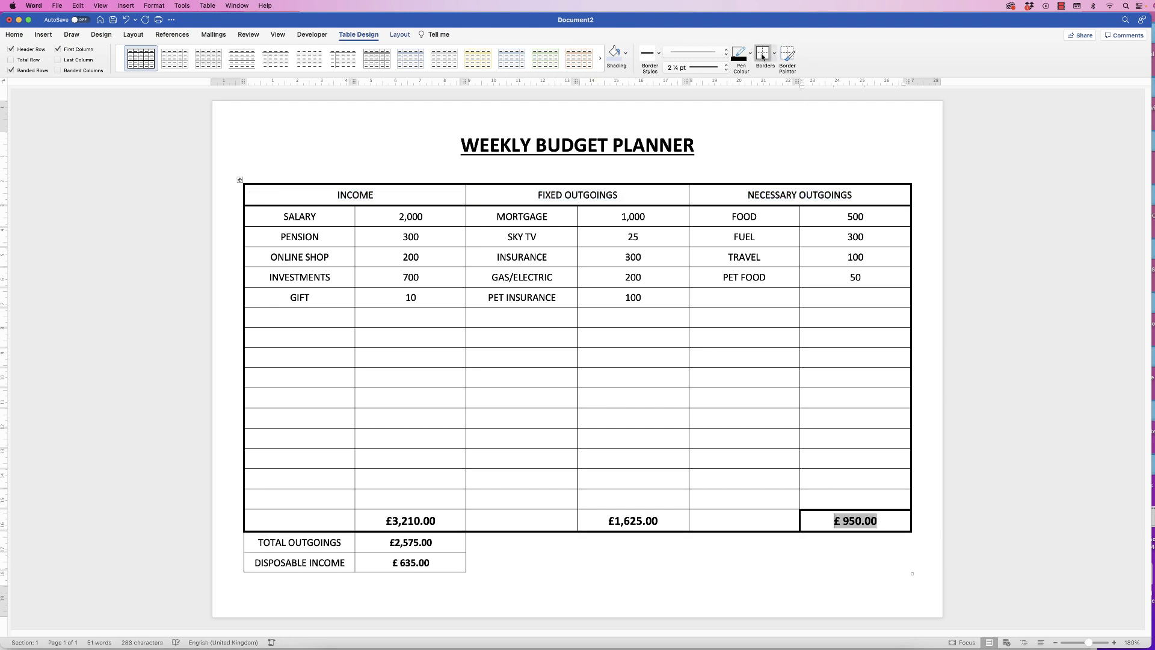
left_click(667, 517)
left_click(763, 55)
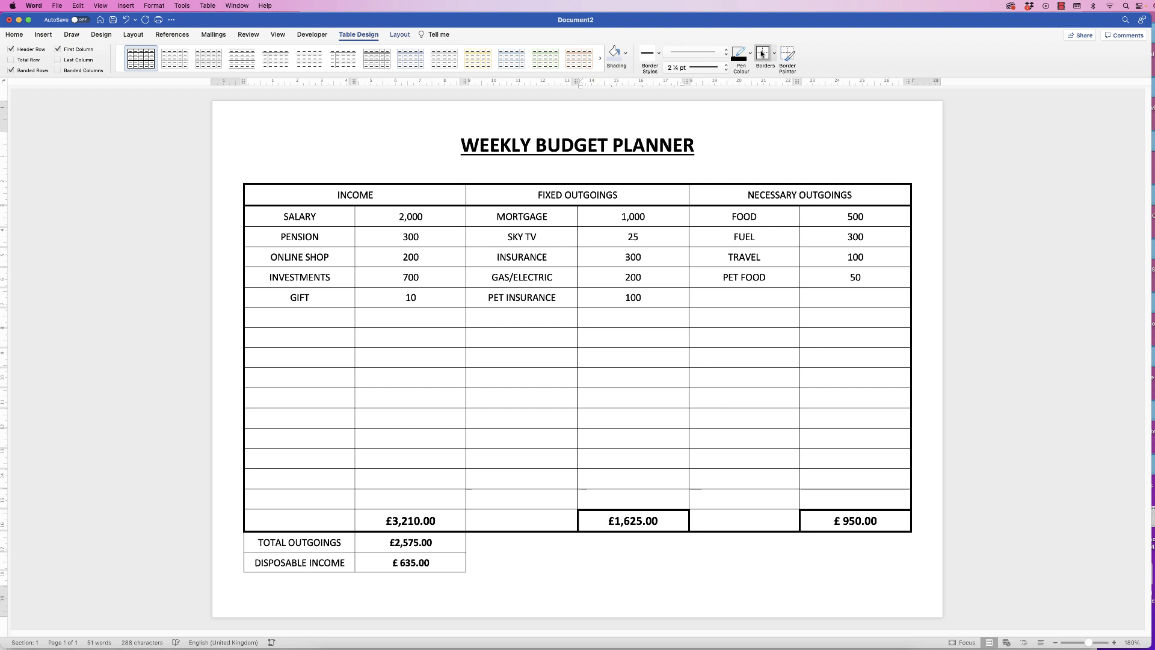
left_click(382, 522)
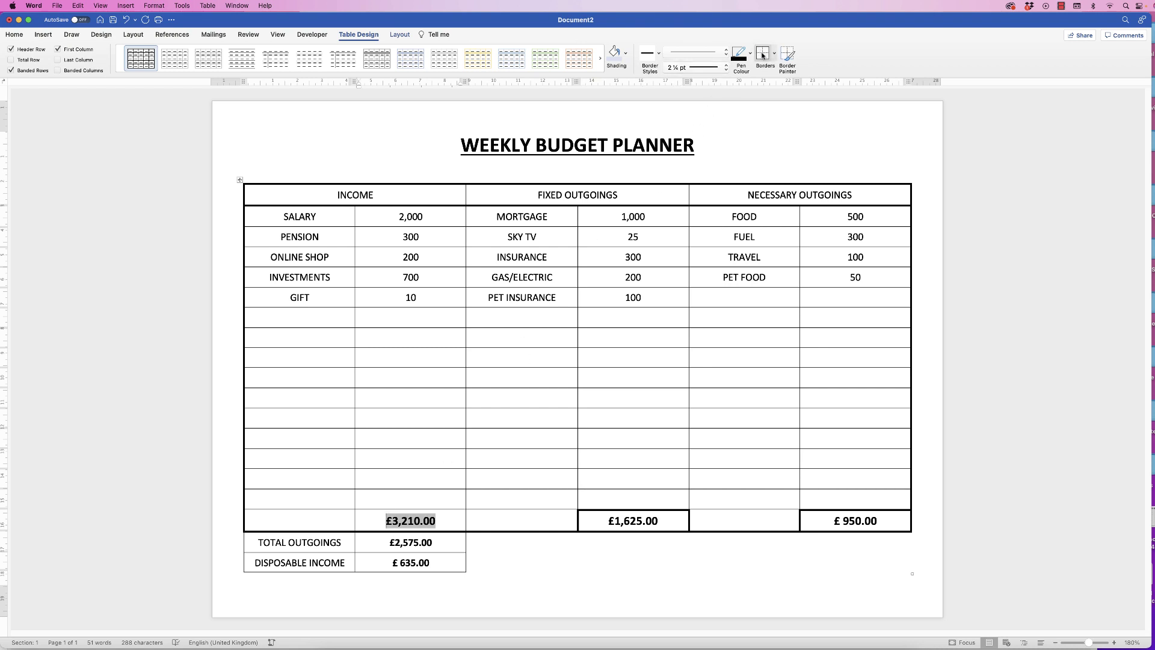
left_click(762, 55)
left_click_drag(435, 556, 337, 548)
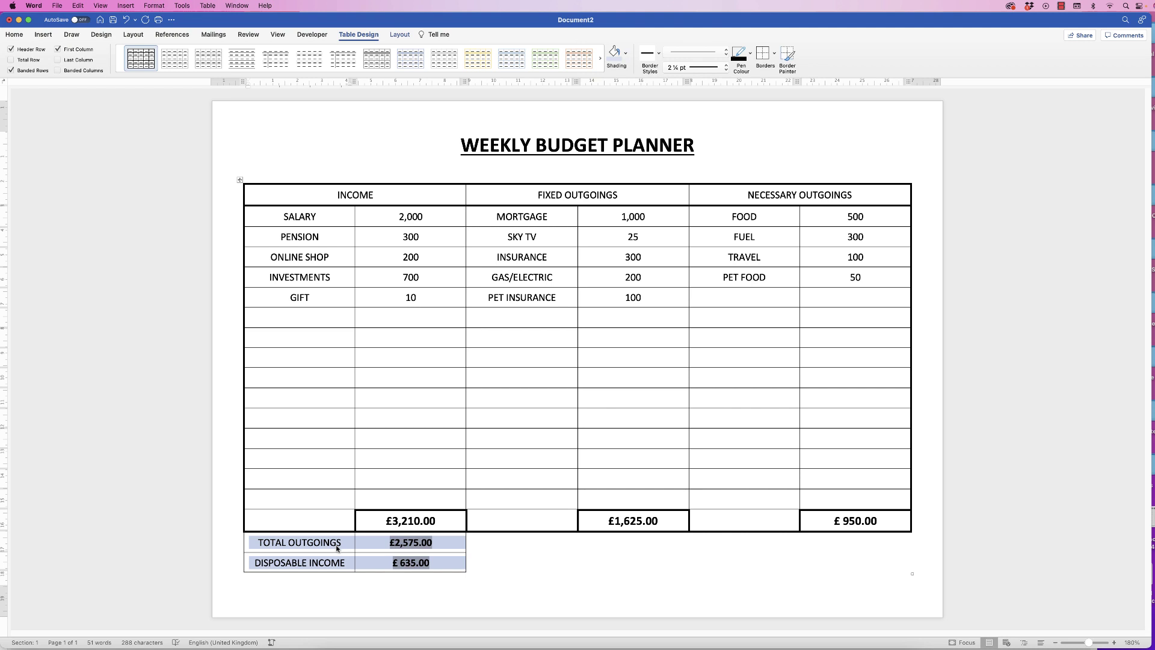
left_click(763, 53)
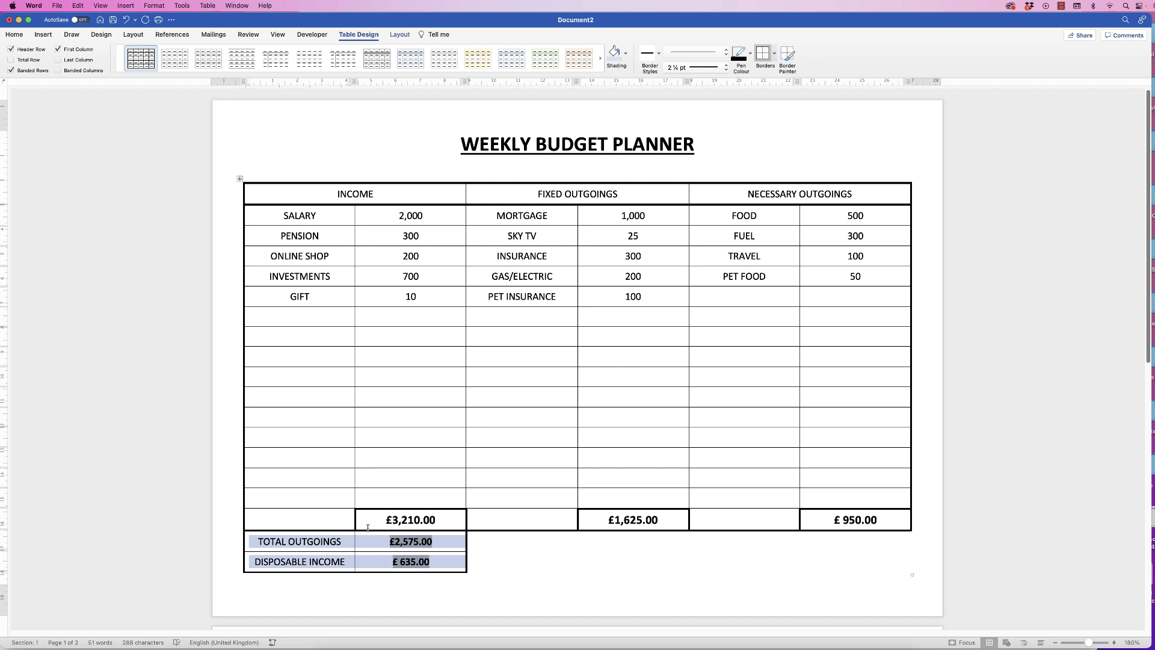
left_click_drag(538, 356, 611, 373)
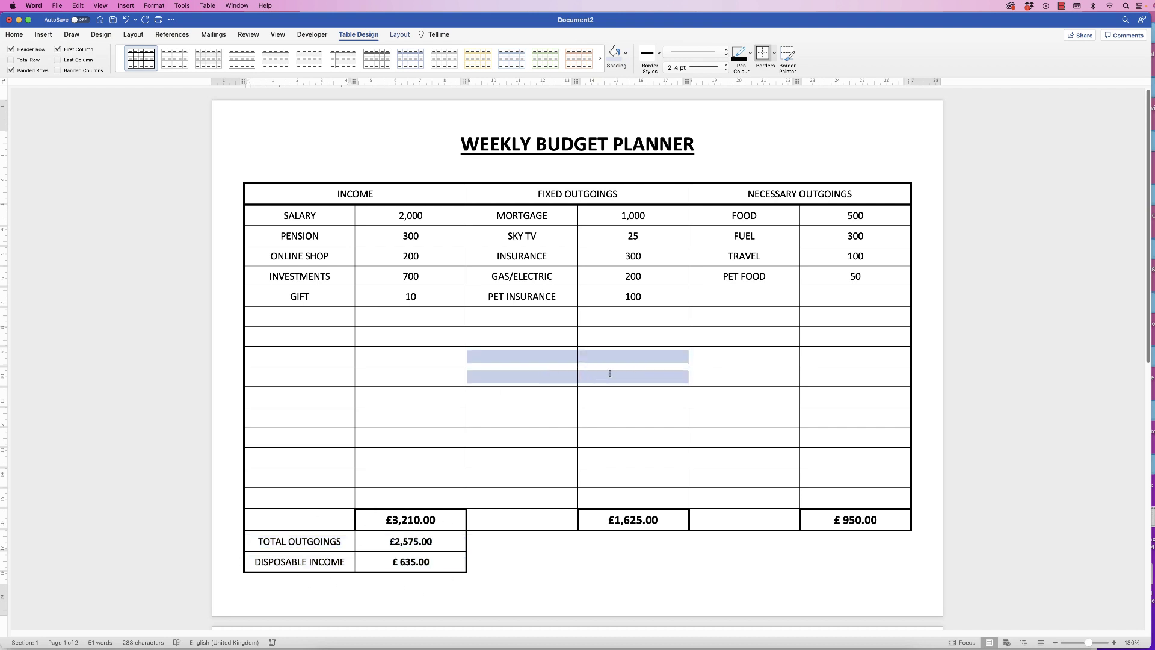
left_click(762, 53)
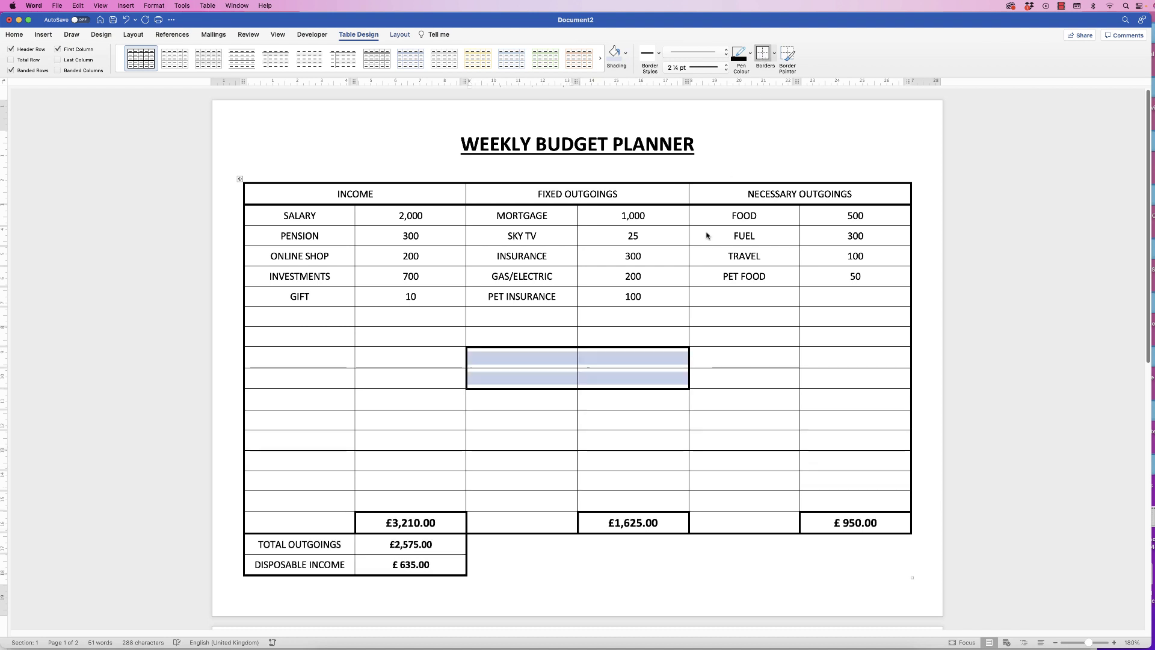
key("super+z")
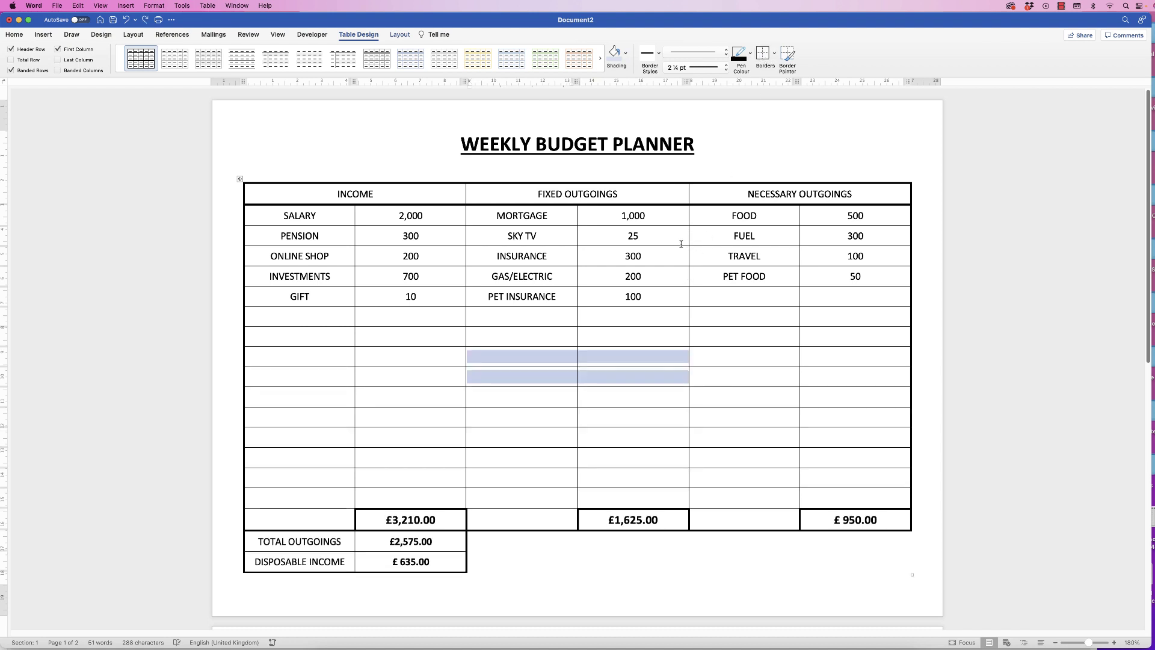
left_click(488, 408)
Shade the heading row with INCOME, FIXED OUTGOINGS and NECESSARY OUTGOINGS in the lightest blue theme colour
left_click_drag(389, 193, 730, 191)
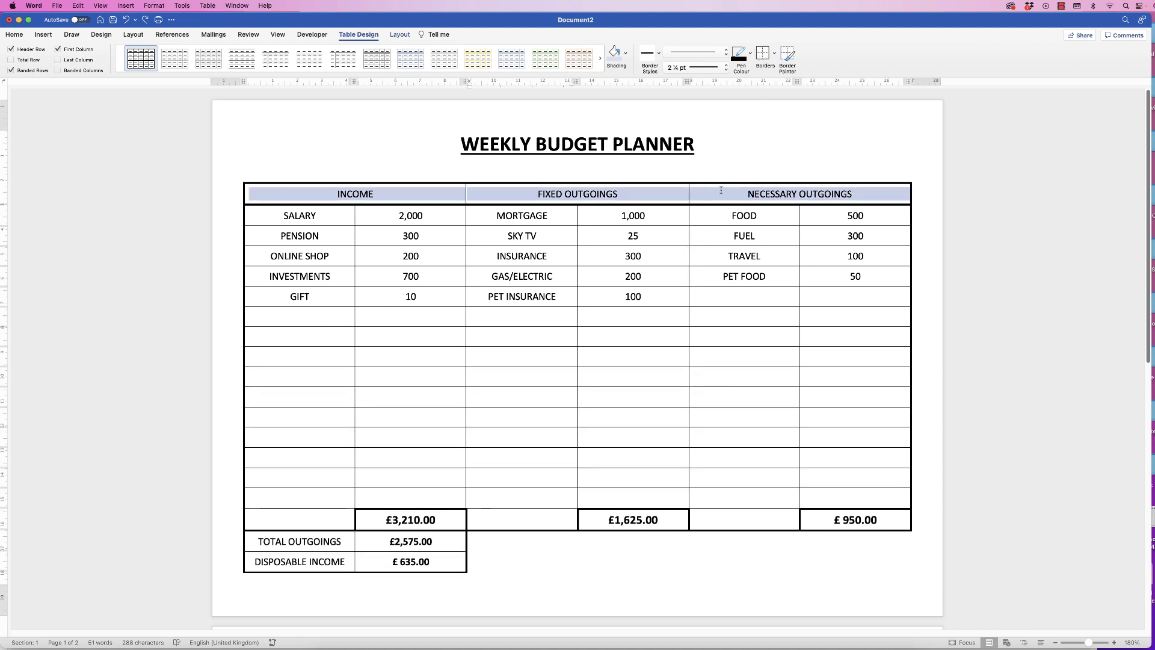
left_click(626, 53)
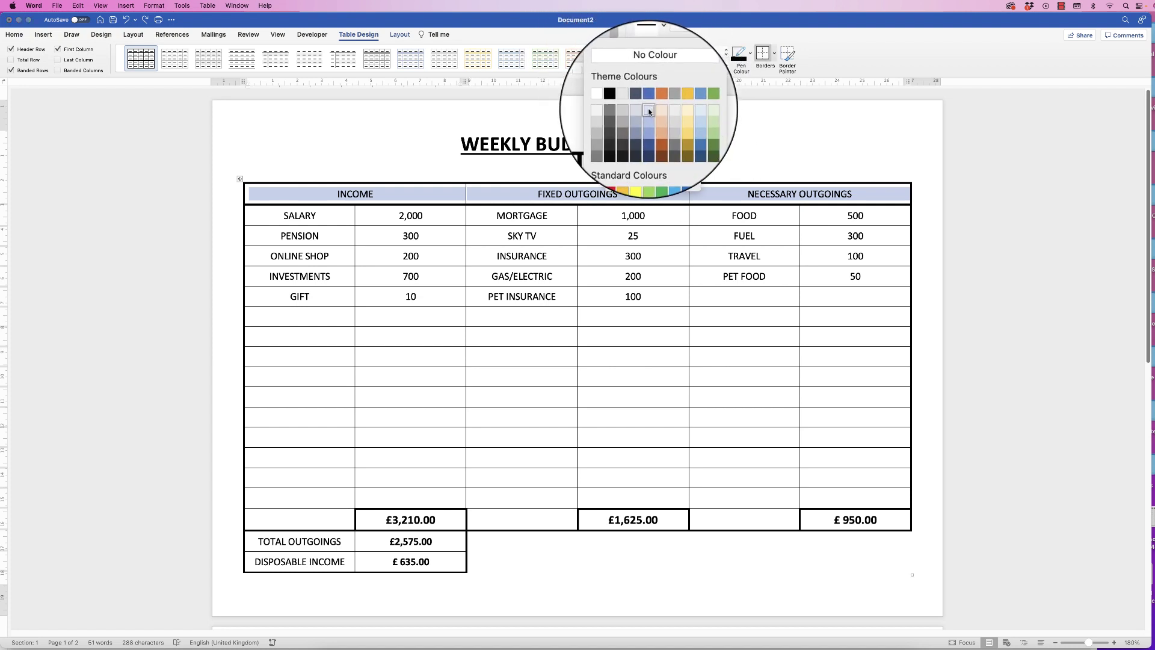
left_click(649, 104)
left_click(596, 321)
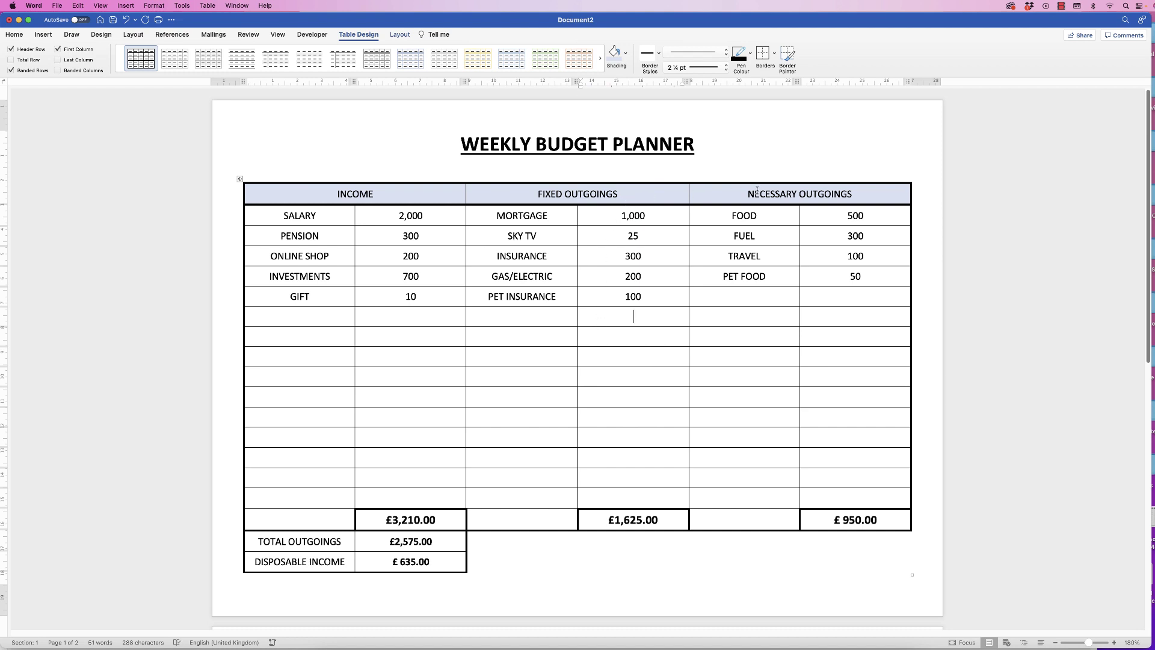
Shade the TOTAL OUTGOINGS and DISPOSABLE INCOME label cells in the same light blue as the heading row
left_click_drag(337, 560, 340, 543)
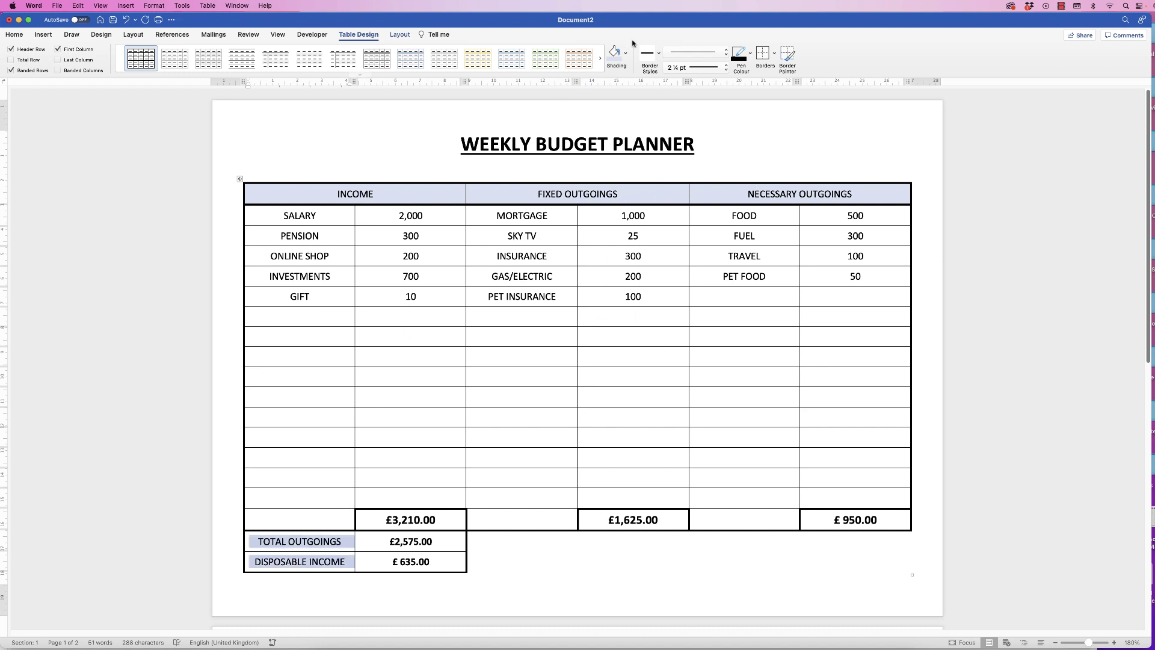
left_click(614, 53)
left_click(446, 434)
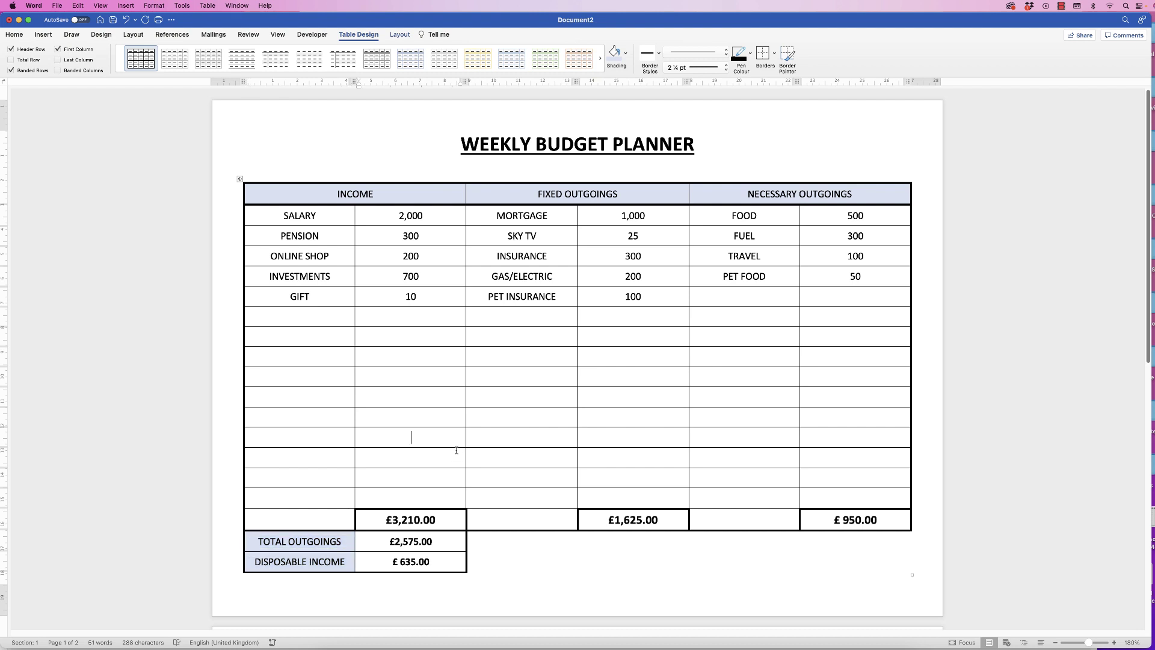
Increase the font size of the TOTAL OUTGOINGS and DISPOSABLE INCOME amounts by one step
left_click_drag(443, 560, 442, 543)
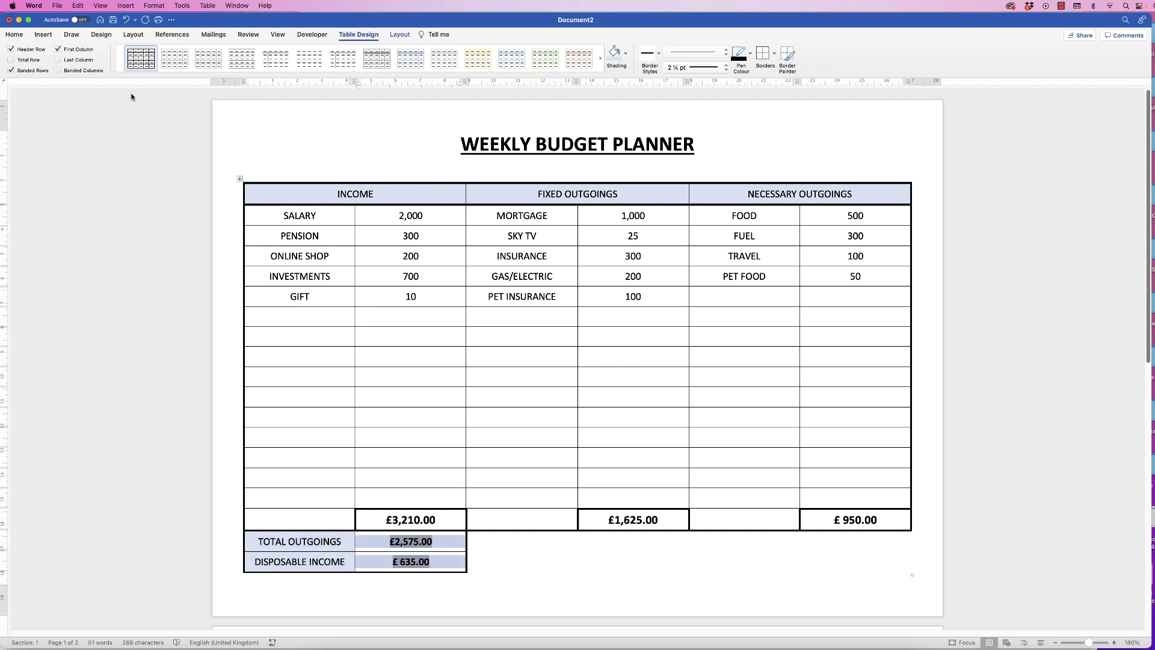
left_click(14, 35)
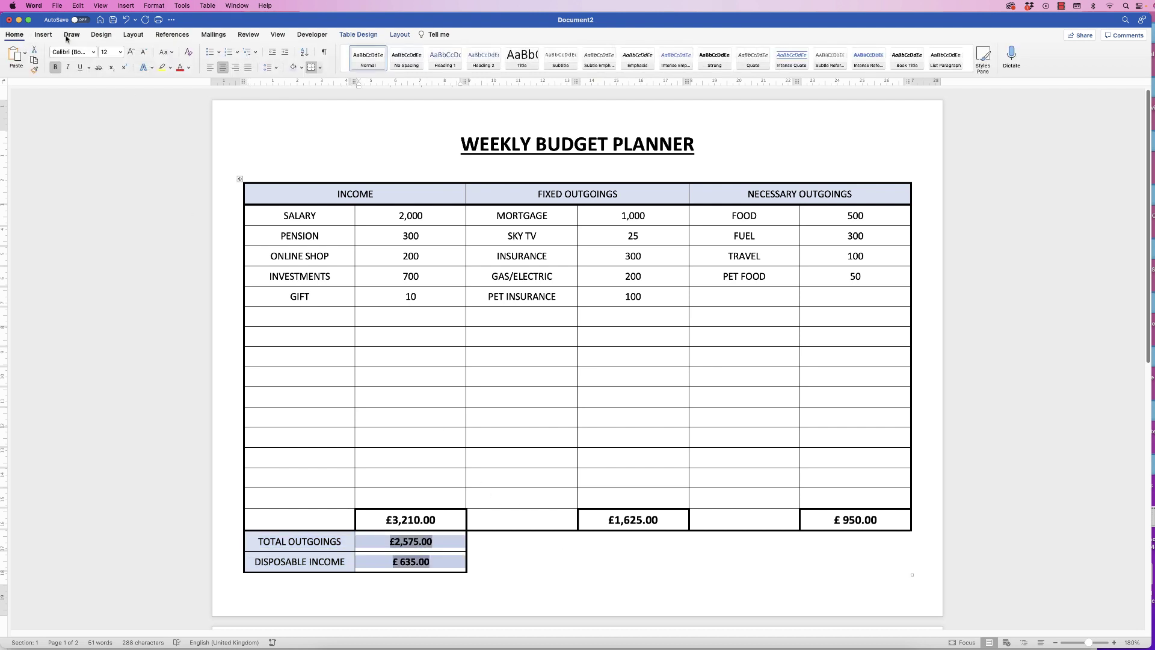
left_click(130, 52)
left_click(534, 454)
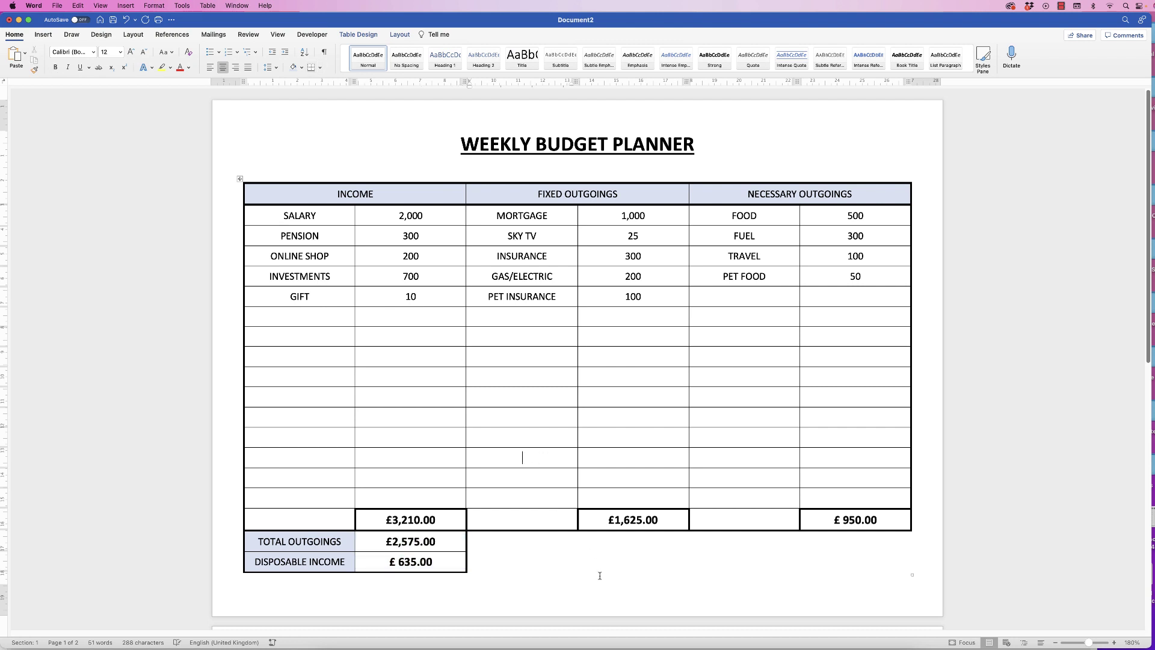